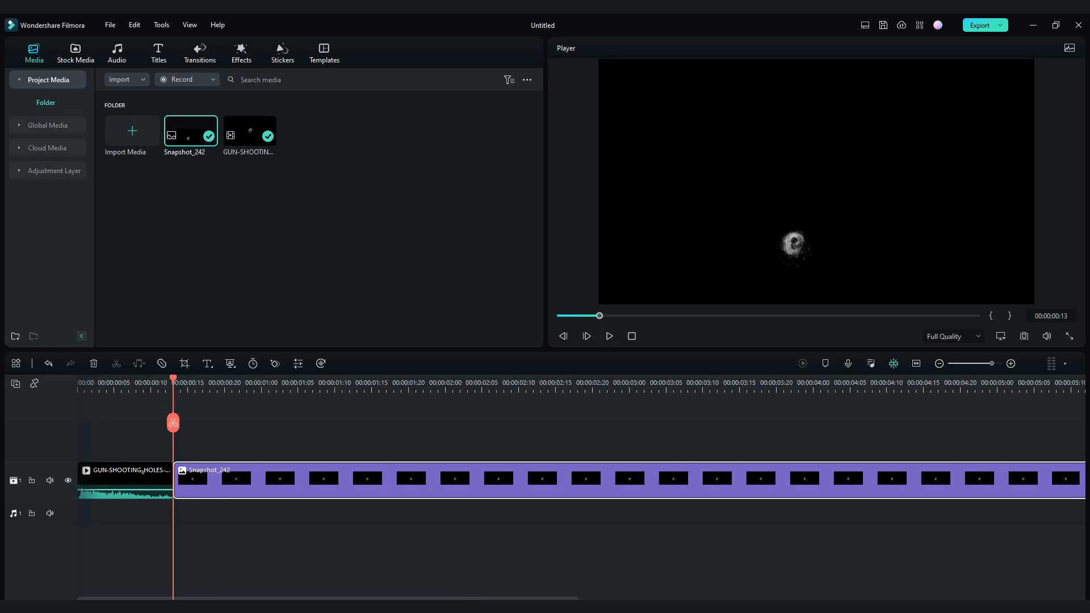
# - Shorten the Snapshot_242 still to end at 00:00:01:22 and play the sequence from the start
pyautogui.moveTo(890, 474); pyautogui.dragTo(354, 483)
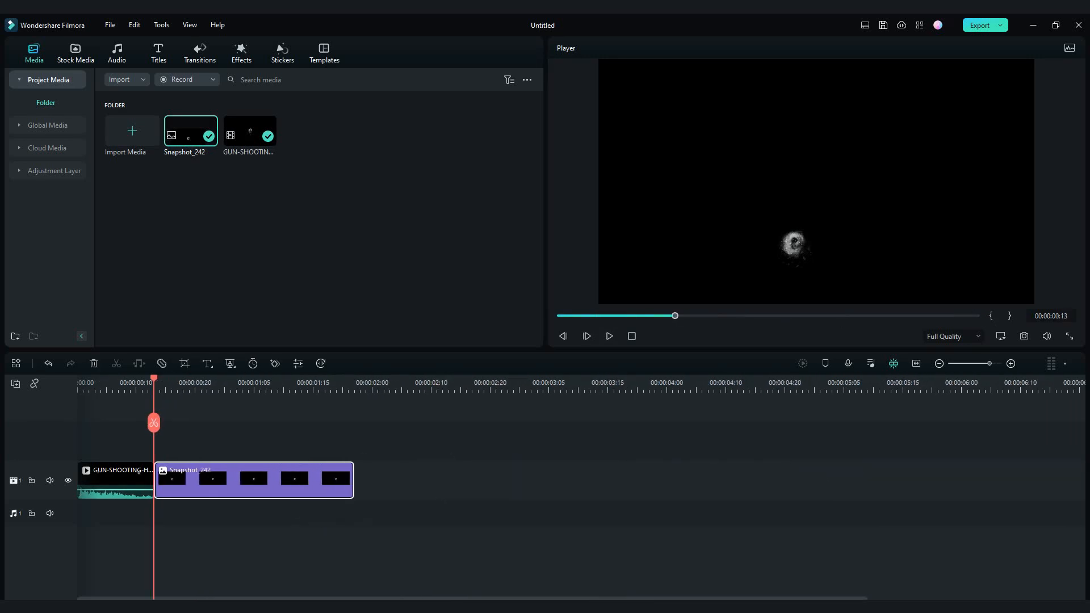
pyautogui.press('Home')
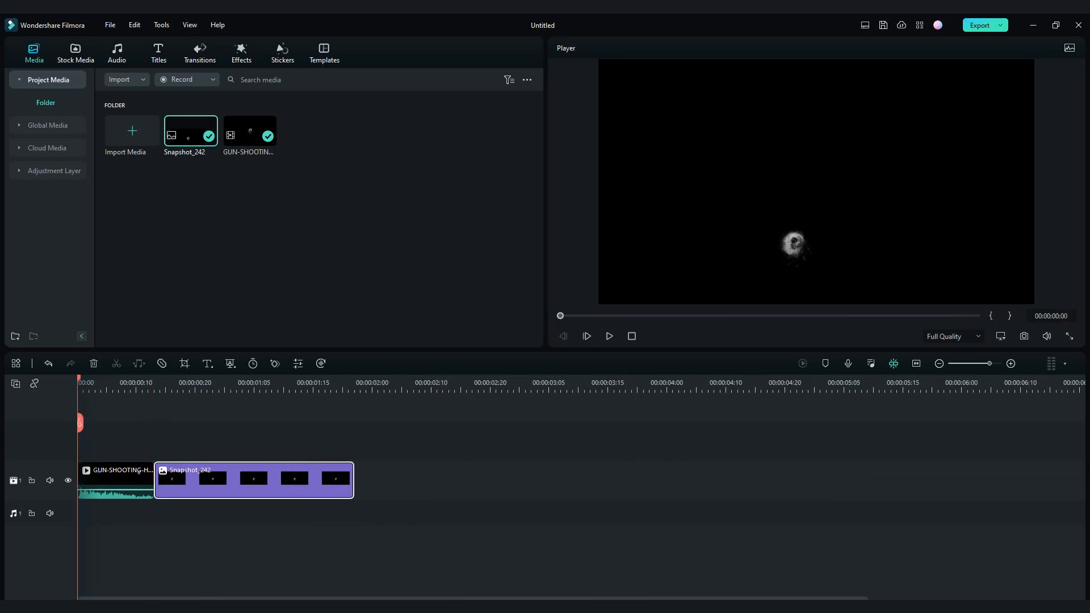
pyautogui.click(102, 384)
pyautogui.press('Home')
pyautogui.press('space')
pyautogui.press('space')
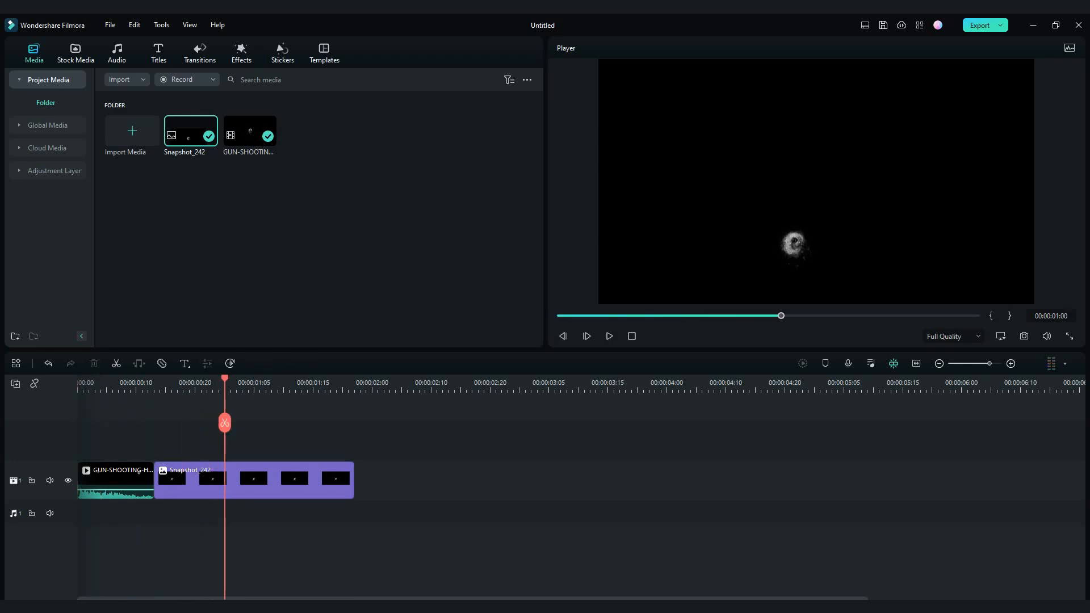
pyautogui.moveTo(182, 384); pyautogui.dragTo(78, 384)
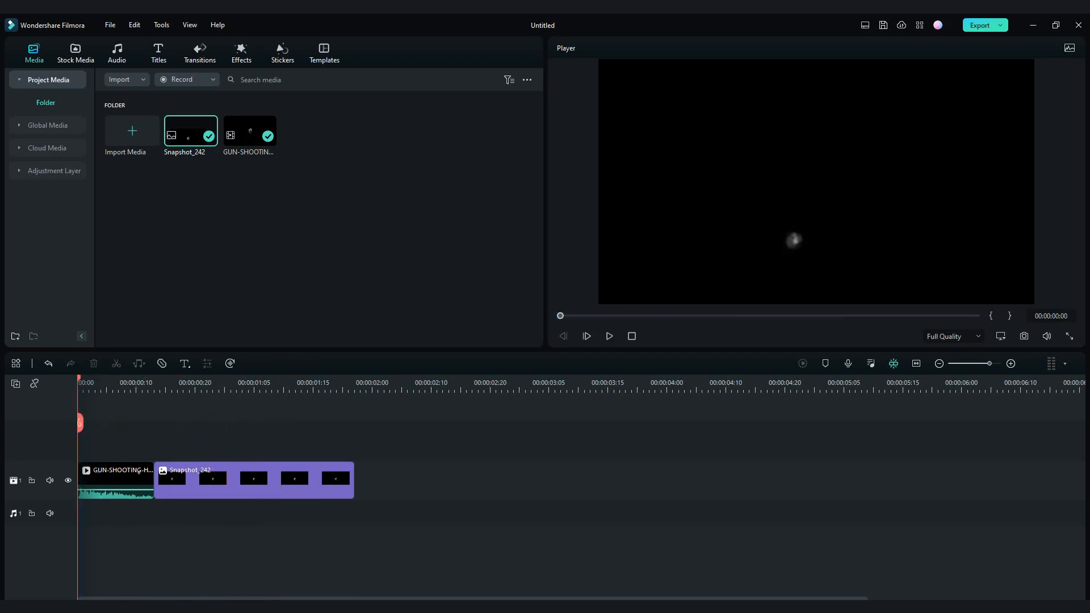
# - Add the stock solid color Black from the start of the timeline, on a track beneath the gunshot clip and Snapshot_242
pyautogui.click(76, 53)
pyautogui.click(42, 102)
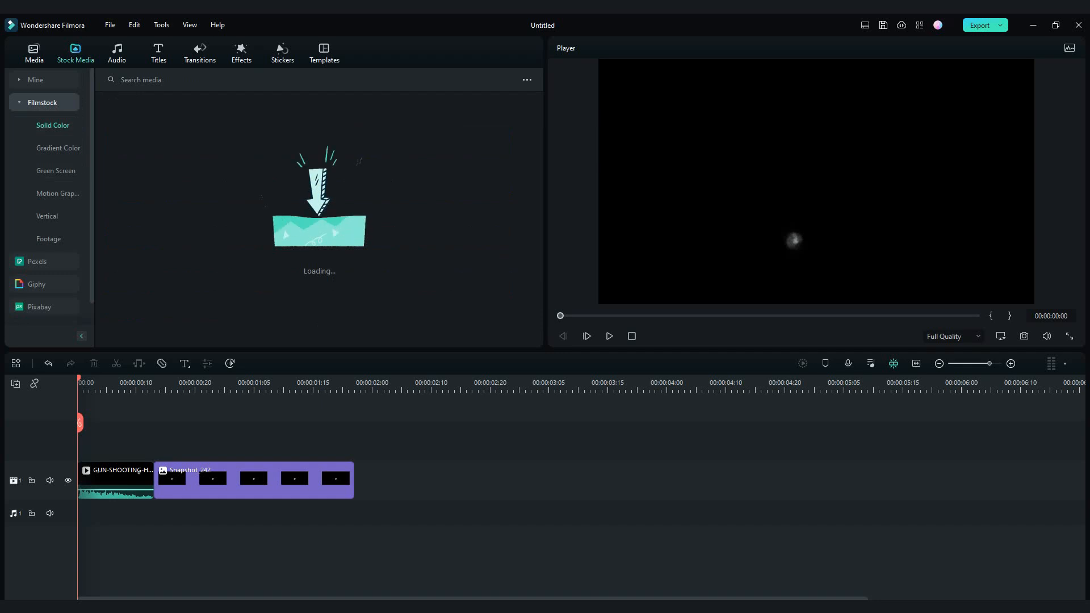
pyautogui.scroll(-3, 131, 311)
pyautogui.moveTo(132, 311); pyautogui.dragTo(359, 480)
pyautogui.moveTo(315, 446); pyautogui.dragTo(139, 444)
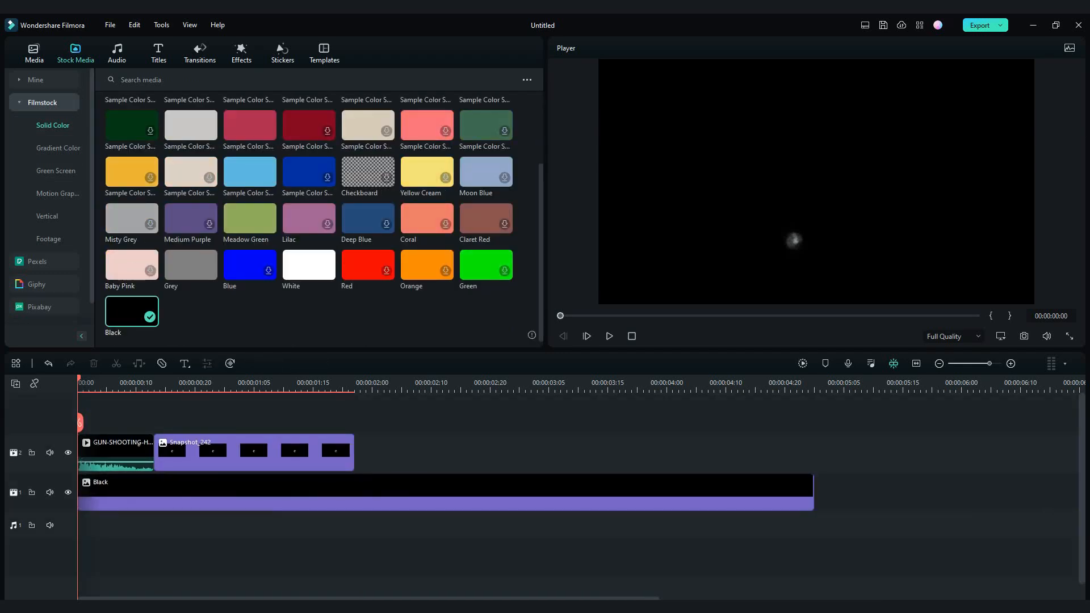
pyautogui.click(34, 53)
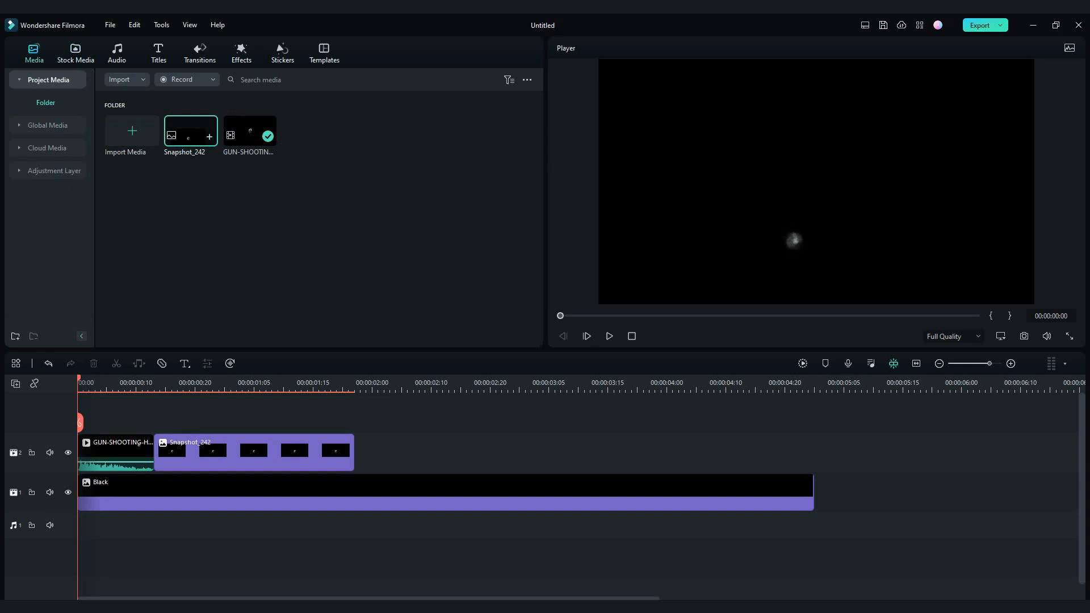
pyautogui.moveTo(250, 131); pyautogui.dragTo(165, 418)
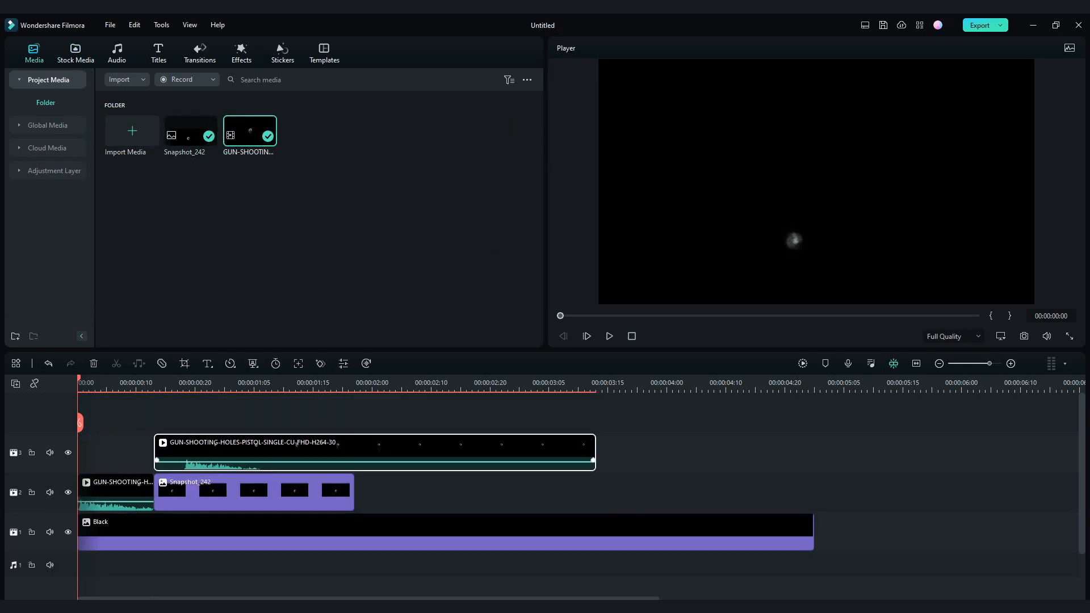
pyautogui.press('Delete')
# - Copy the trimmed gunshot clip at the start and paste the copy onto a new track above Snapshot_242
pyautogui.rightClick(120, 492)
pyautogui.click(149, 100)
pyautogui.click(367, 492)
pyautogui.hotkey('ctrl', 'v')
pyautogui.moveTo(405, 489); pyautogui.dragTo(193, 453)
pyautogui.moveTo(207, 384); pyautogui.dragTo(177, 385)
pyautogui.scroll(1, 177, 392)
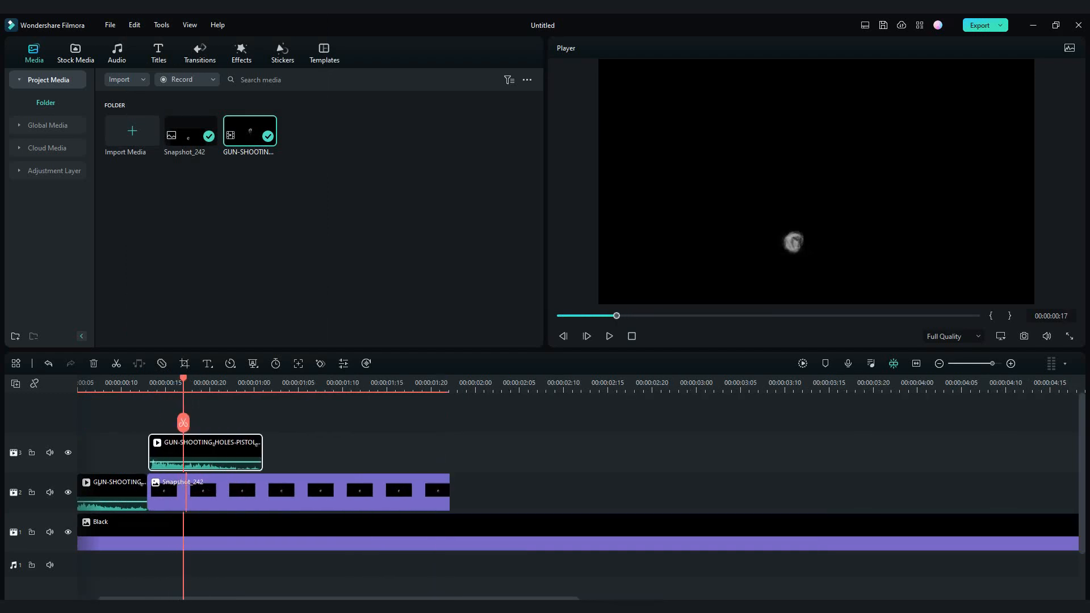
# - Move the copied gunshot clip to start at 00:00:00:09, overlapping the first clip, and play the result
pyautogui.scroll(1, 184, 453)
pyautogui.moveTo(239, 599); pyautogui.dragTo(182, 599)
pyautogui.moveTo(324, 453); pyautogui.dragTo(276, 453)
pyautogui.moveTo(345, 383); pyautogui.dragTo(93, 383)
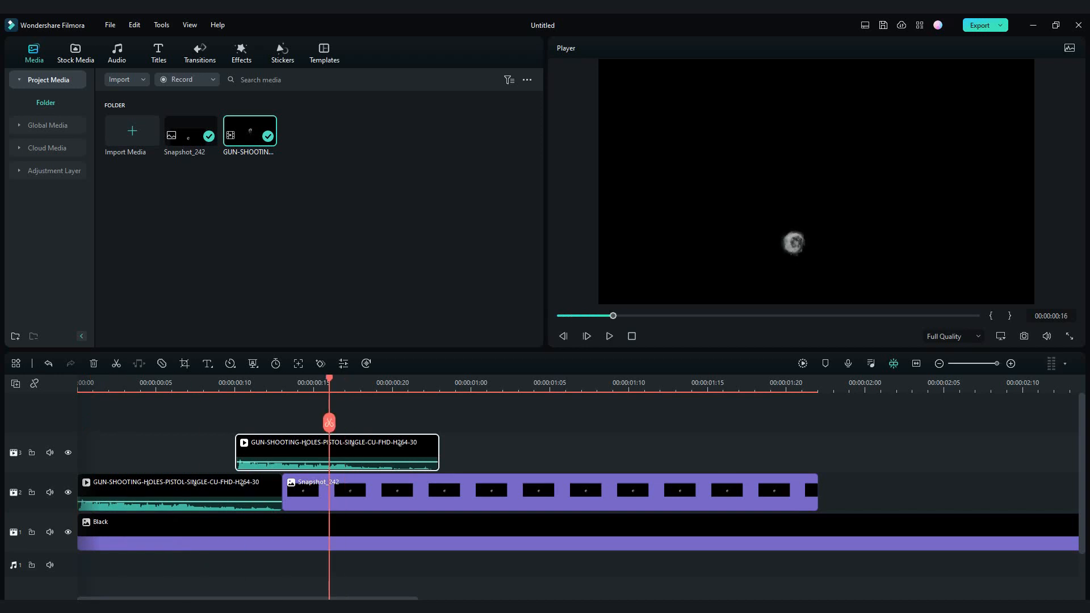
pyautogui.click(78, 384)
pyautogui.moveTo(335, 452); pyautogui.dragTo(320, 453)
pyautogui.press('space')
pyautogui.press('space')
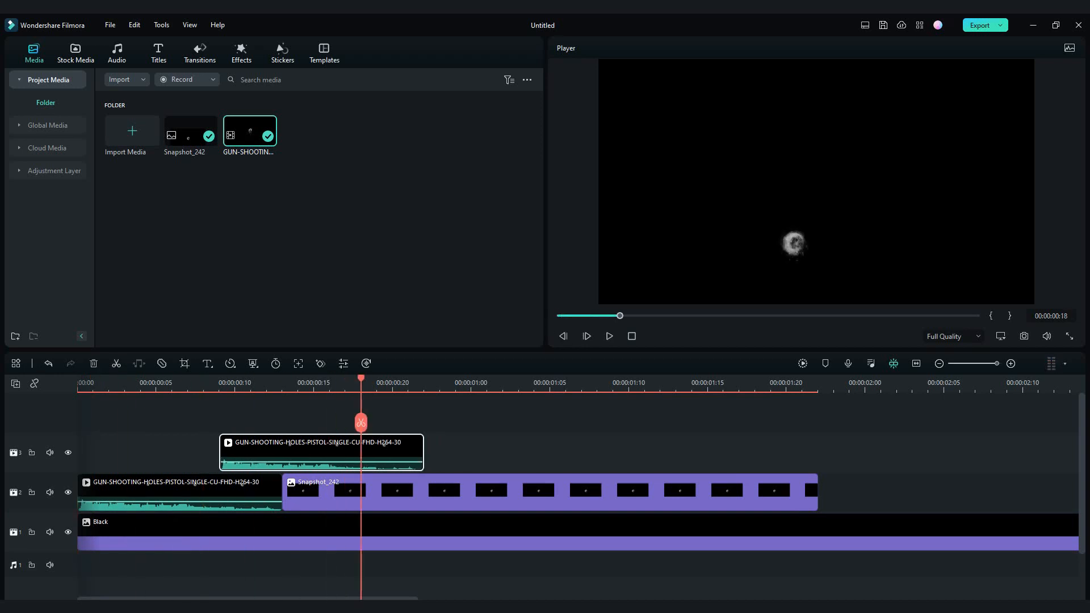
# - Set the blend mode of the copied gunshot clip on the upper track to Screen
pyautogui.scroll(-2, 340, 452)
pyautogui.doubleClick(170, 492)
pyautogui.scroll(-2, 102, 278)
pyautogui.click(102, 282)
pyautogui.click(102, 416)
pyautogui.click(194, 461)
pyautogui.click(103, 283)
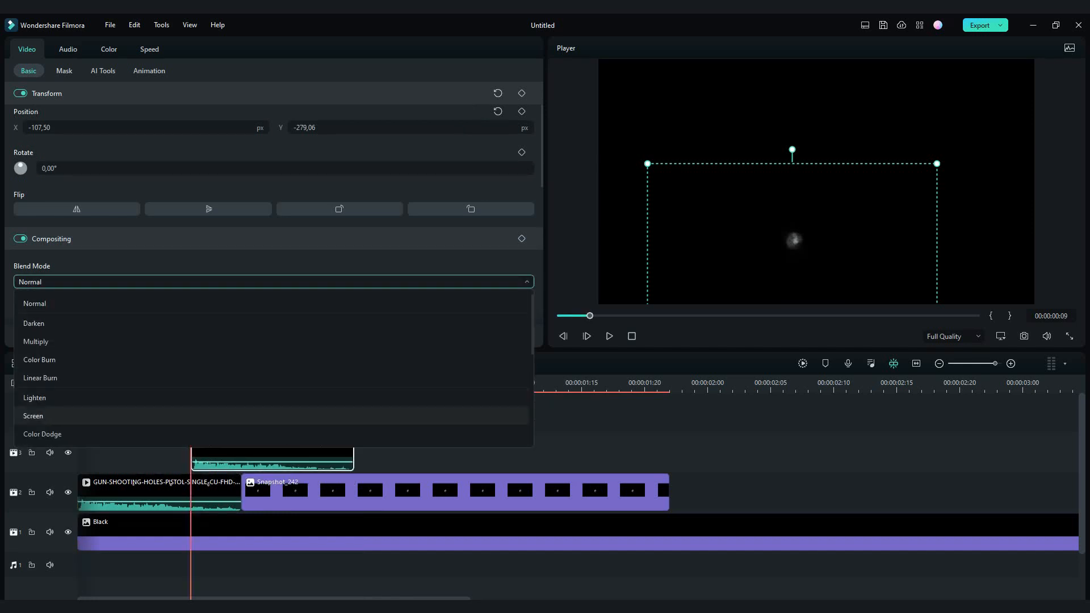
pyautogui.click(103, 415)
# - Place the second bullet hole directly above the first, at X -110 and Y -141.56 px
pyautogui.moveTo(191, 382); pyautogui.dragTo(304, 383)
pyautogui.moveTo(794, 221); pyautogui.dragTo(793, 211)
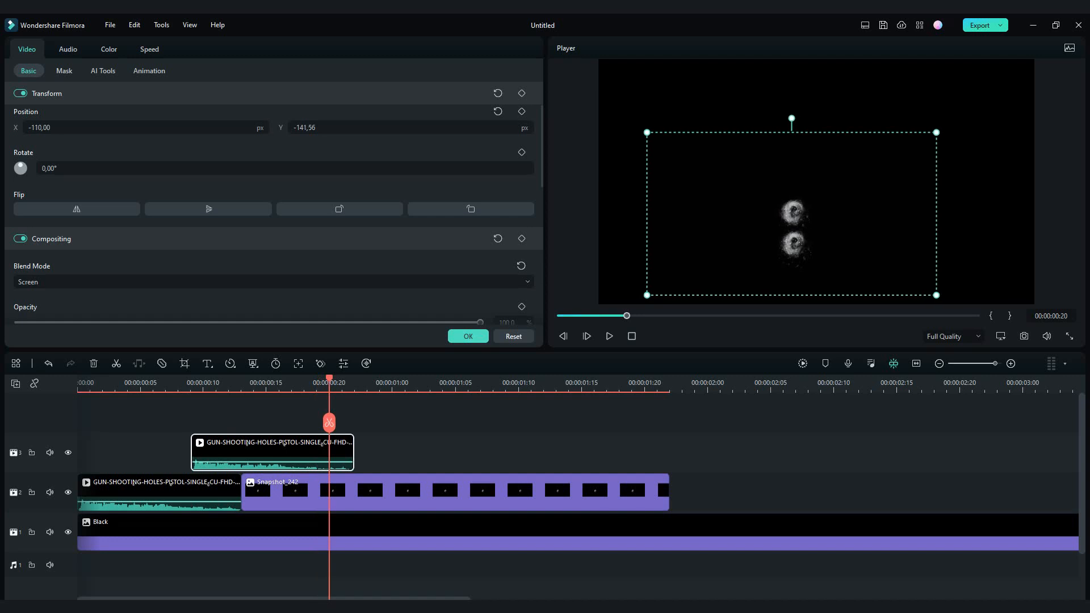
pyautogui.click(468, 337)
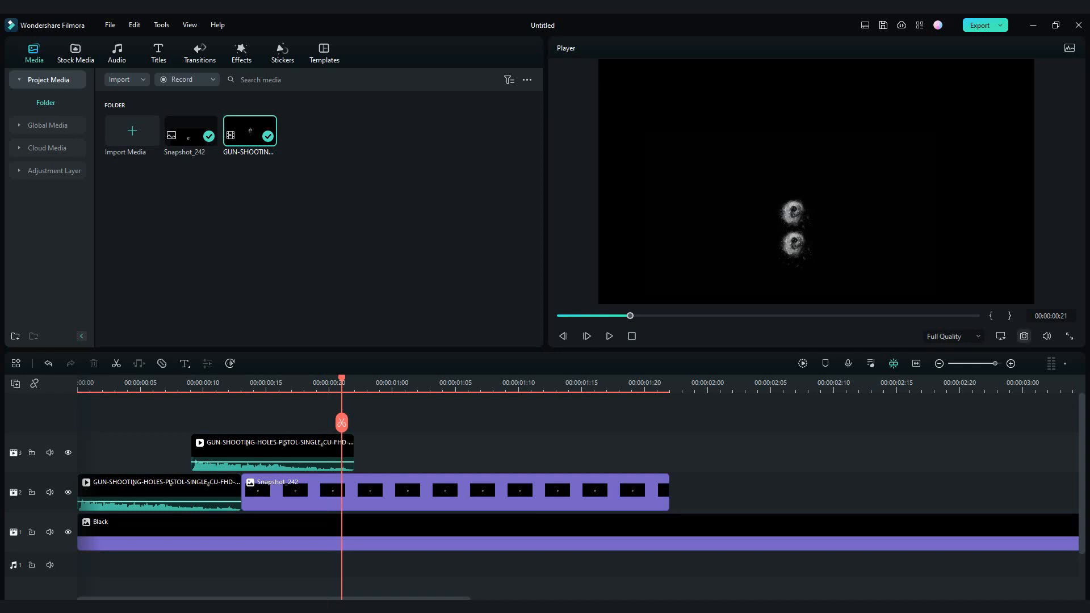
# - Place a snapshot of the two-hole frame after the second gunshot clip, trimmed to end with Snapshot_242
pyautogui.click(1024, 336)
pyautogui.press('Return')
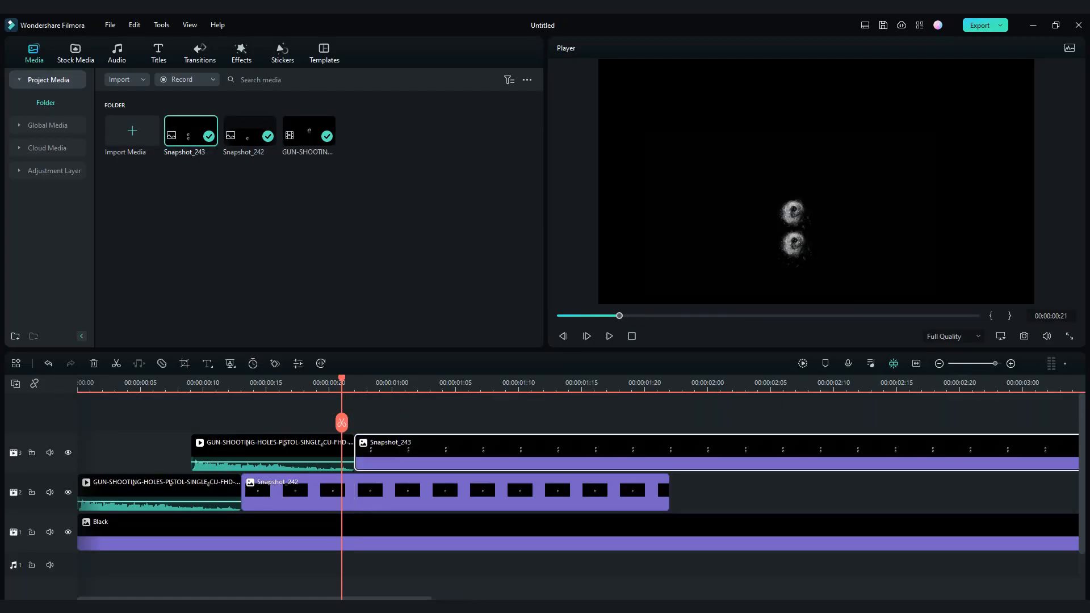
pyautogui.scroll(-3, 578, 483)
pyautogui.moveTo(998, 449); pyautogui.dragTo(371, 456)
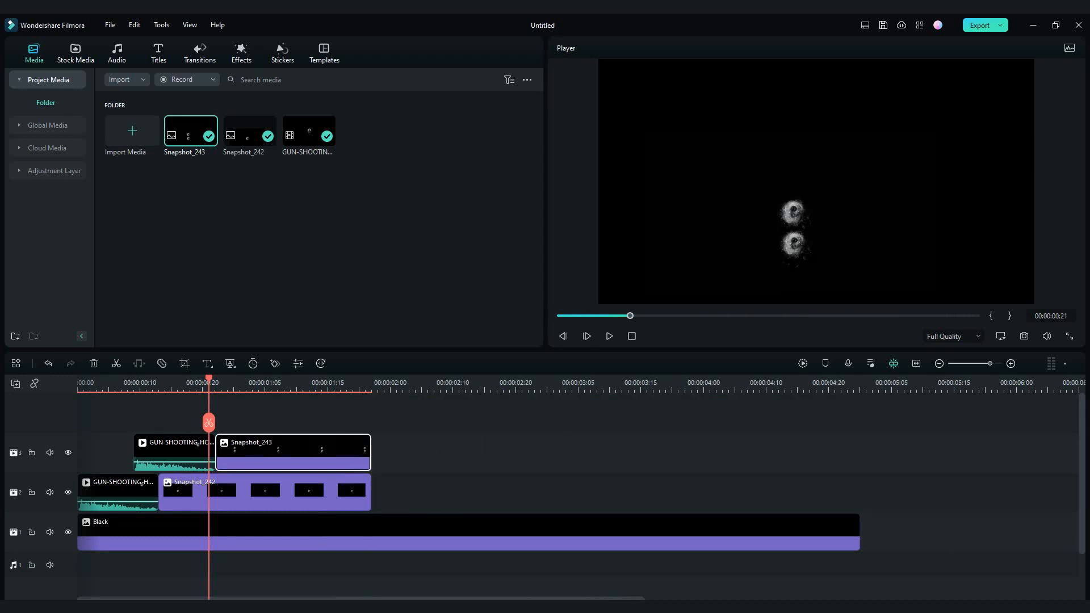
# - Paste the gunshot clip again and place it on a new track above the second one, starting at 00:00:00:18
pyautogui.click(378, 450)
pyautogui.rightClick(399, 448)
pyautogui.click(421, 482)
pyautogui.moveTo(421, 487); pyautogui.dragTo(233, 412)
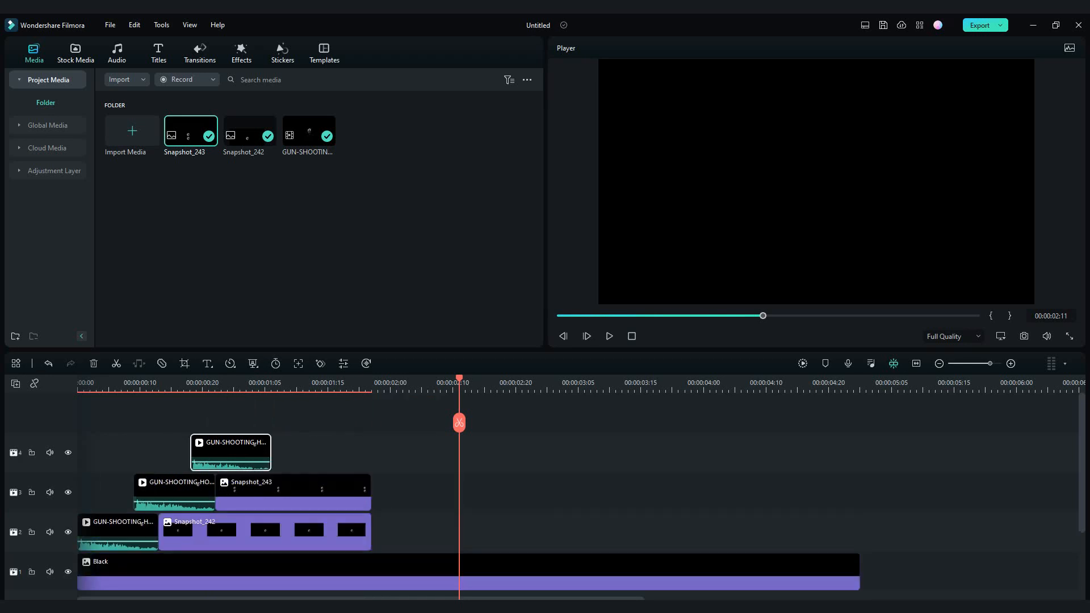
# - Set the blend mode of the third gunshot clip to Screen
pyautogui.keyDown('ctrl'); pyautogui.scroll(3, 234, 415); pyautogui.keyUp('ctrl')
pyautogui.hscroll(-4, 234, 415)
pyautogui.hscroll(-2, 234, 414)
pyautogui.moveTo(831, 378); pyautogui.dragTo(320, 381)
pyautogui.doubleClick(352, 450)
pyautogui.click(273, 283)
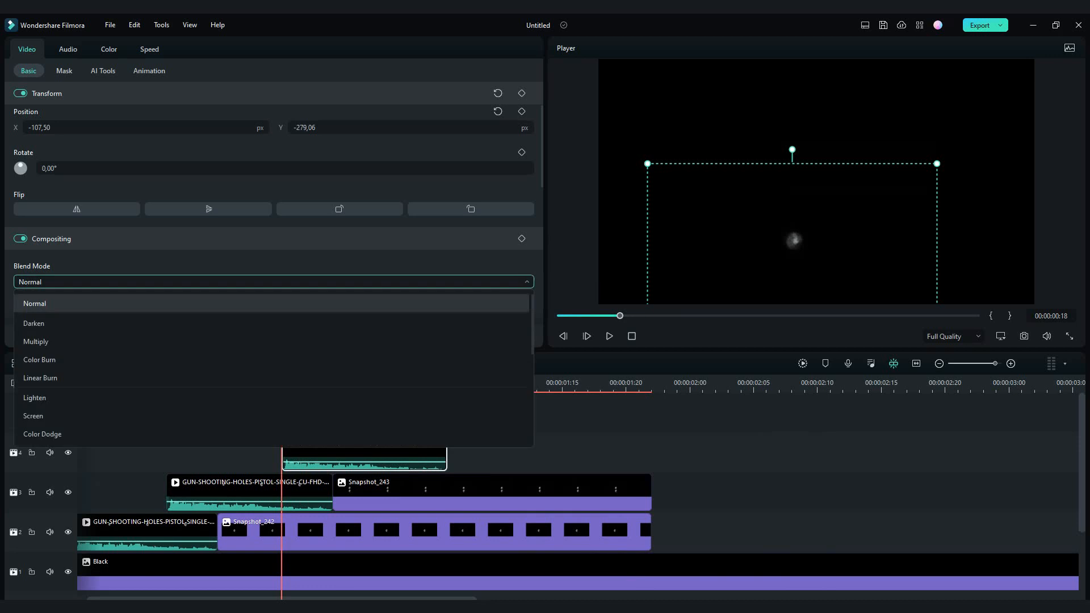
pyautogui.click(272, 416)
# - Place the third bullet hole above the second, evenly spaced, at X -117.50 and Y 0 px
pyautogui.moveTo(794, 240); pyautogui.dragTo(793, 185)
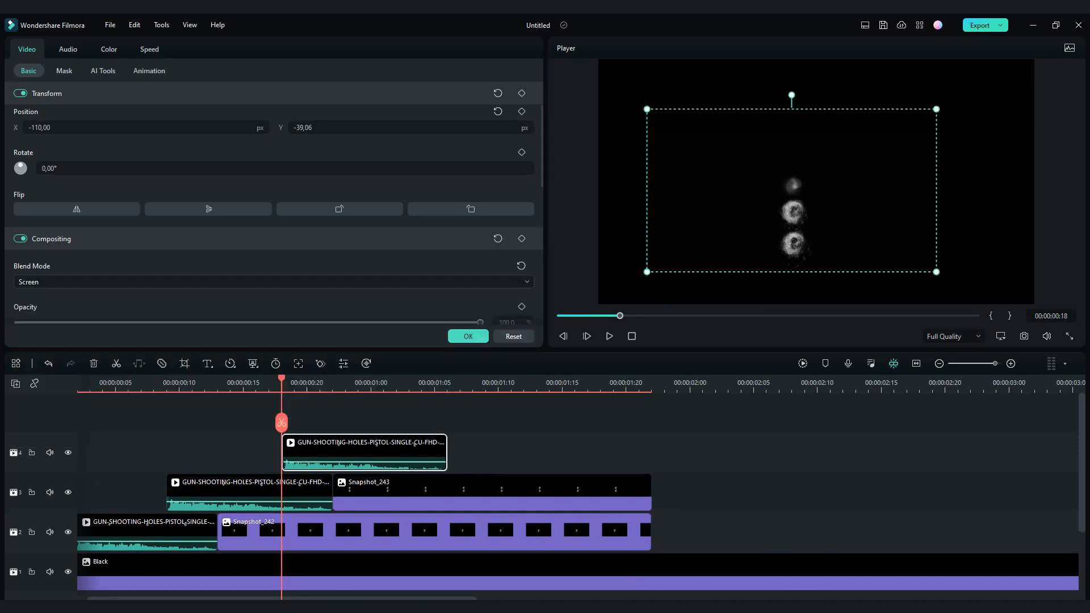
pyautogui.moveTo(281, 379); pyautogui.dragTo(422, 381)
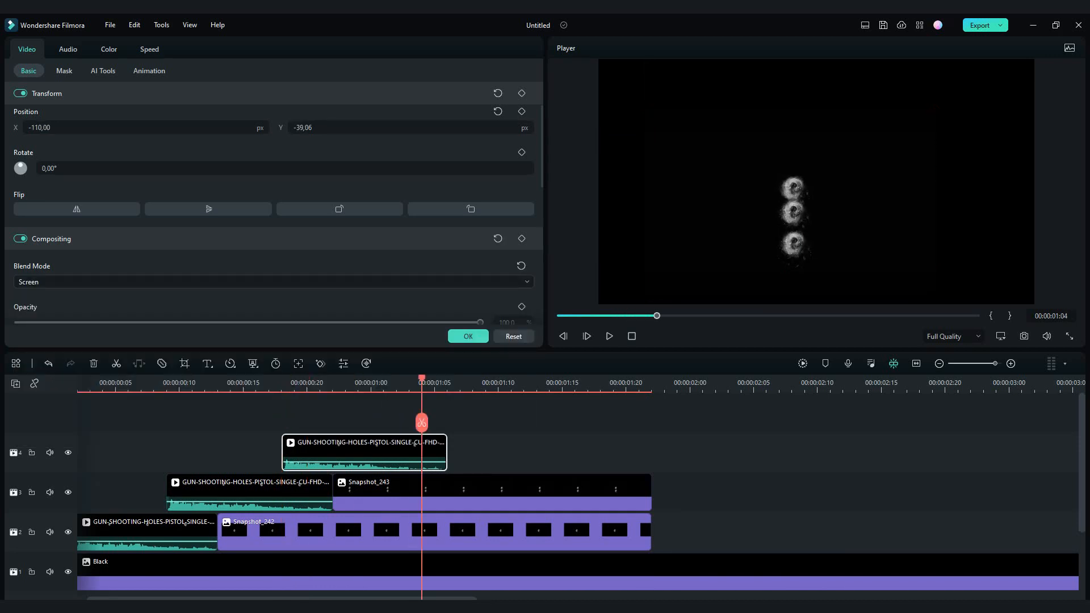
pyautogui.moveTo(793, 185); pyautogui.dragTo(790, 180)
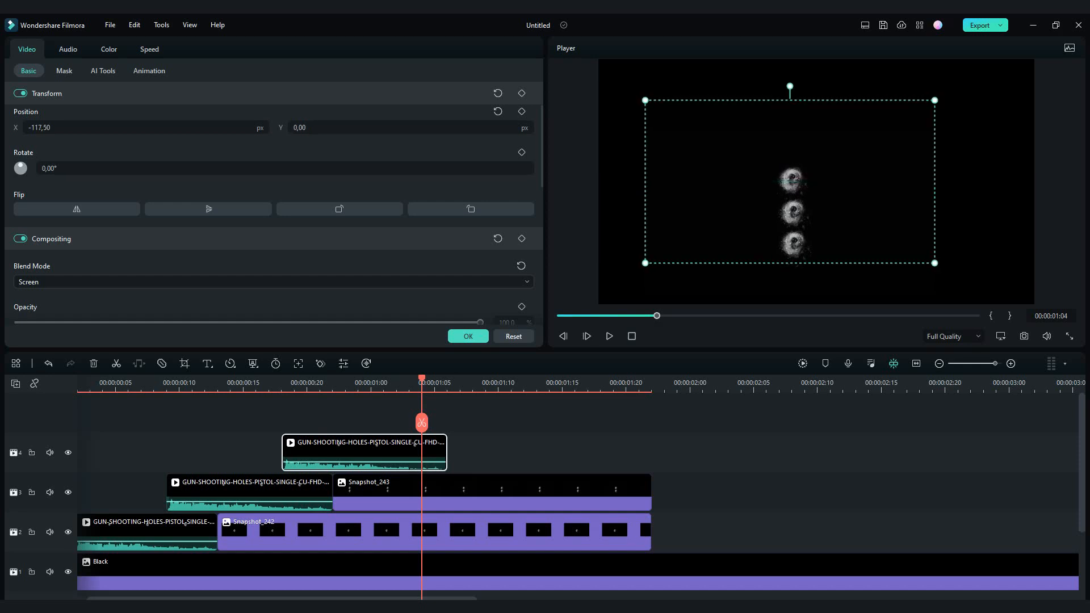
pyautogui.click(468, 336)
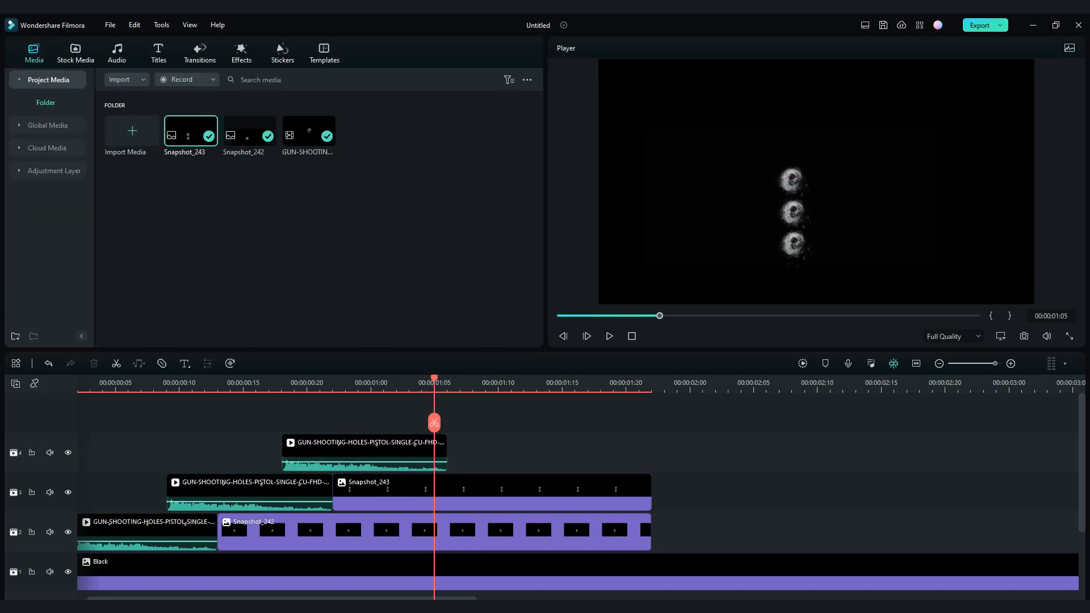
# - Place a snapshot of the three-hole frame after the third gunshot clip, trimmed to end with the other stills, and play the sequence
pyautogui.click(1025, 336)
pyautogui.click(603, 325)
pyautogui.moveTo(190, 131); pyautogui.dragTo(448, 453)
pyautogui.scroll(-2, 454, 452)
pyautogui.moveTo(839, 446); pyautogui.dragTo(307, 461)
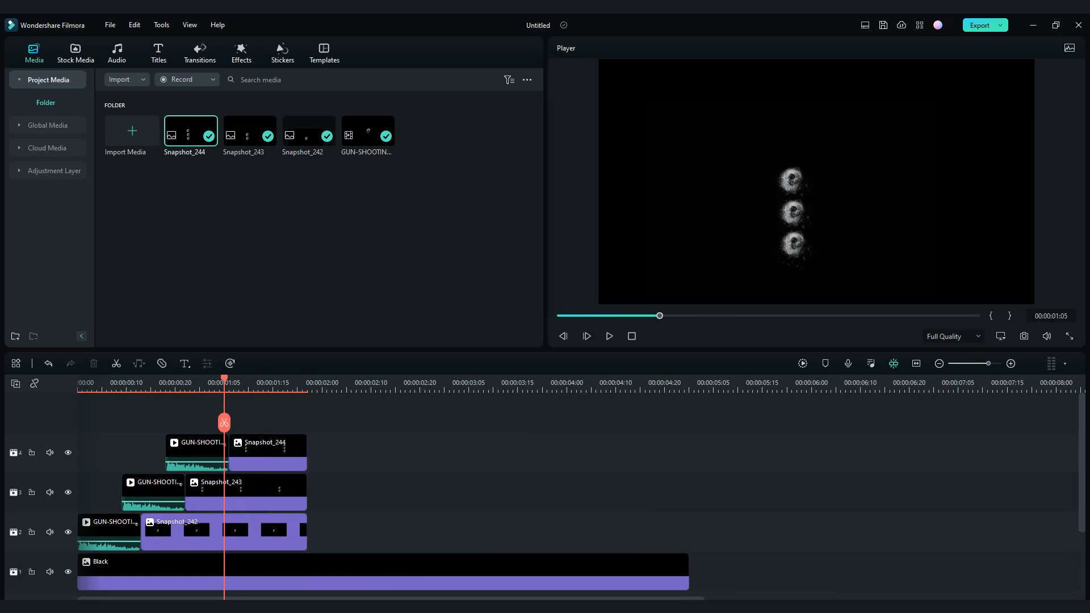
pyautogui.press('Home')
pyautogui.press('space')
pyautogui.press('space')
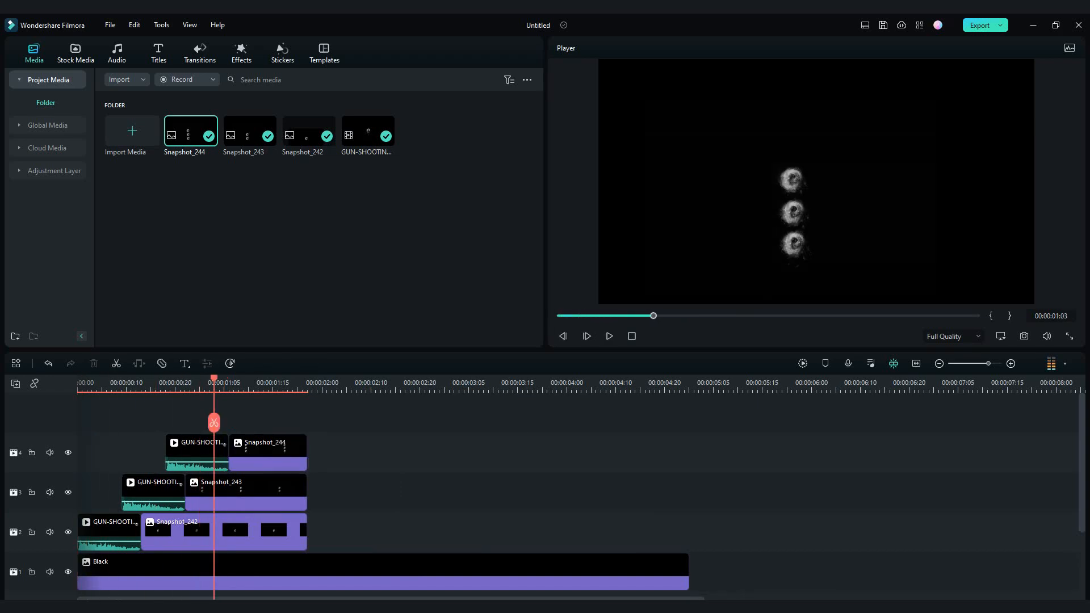
# - Paste a fourth gunshot clip and place it on a new track above the third, starting at 00:00:01:02
pyautogui.rightClick(346, 466)
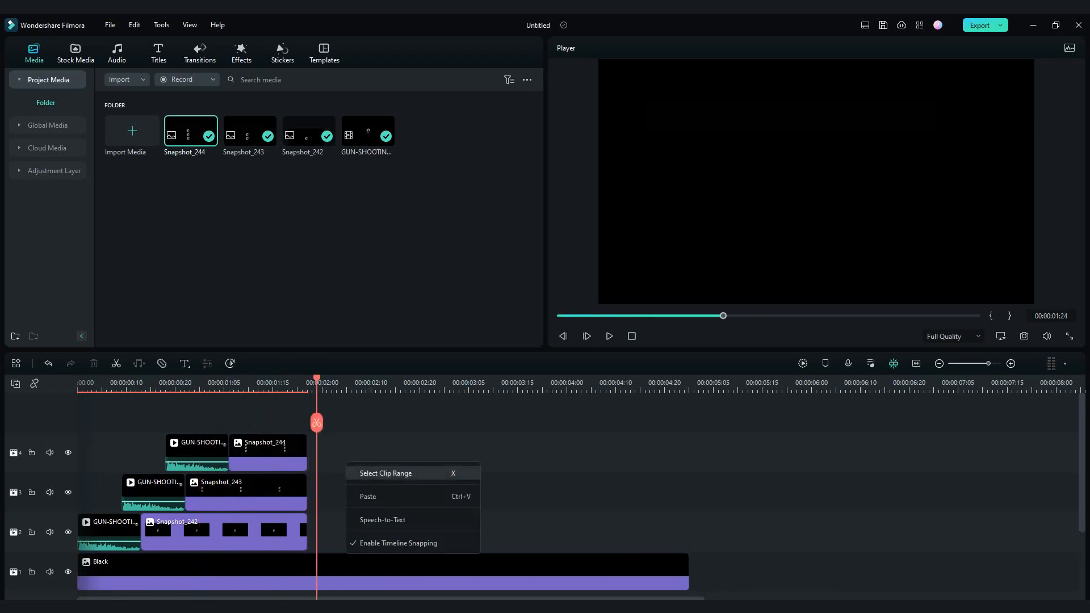
pyautogui.click(369, 496)
pyautogui.moveTo(349, 528); pyautogui.dragTo(249, 383)
# - Set the fourth gunshot clip to Screen blend mode and position its hole above the third, at X -120 and Y 148.44 px
pyautogui.doubleClick(245, 445)
pyautogui.click(250, 283)
pyautogui.click(250, 417)
pyautogui.moveTo(794, 243); pyautogui.dragTo(790, 147)
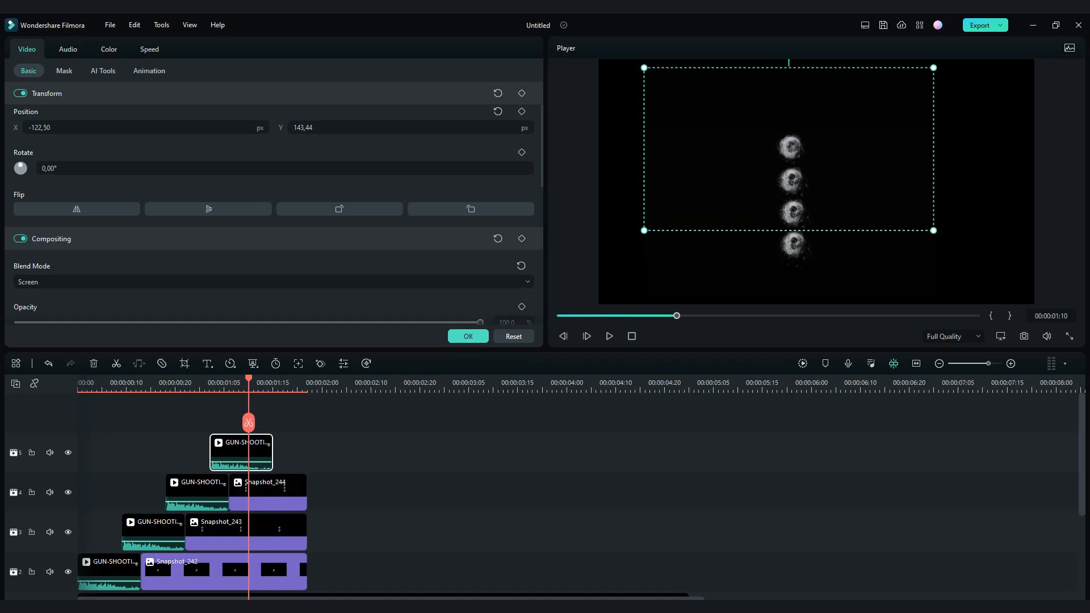
pyautogui.click(268, 384)
pyautogui.moveTo(791, 147); pyautogui.dragTo(792, 147)
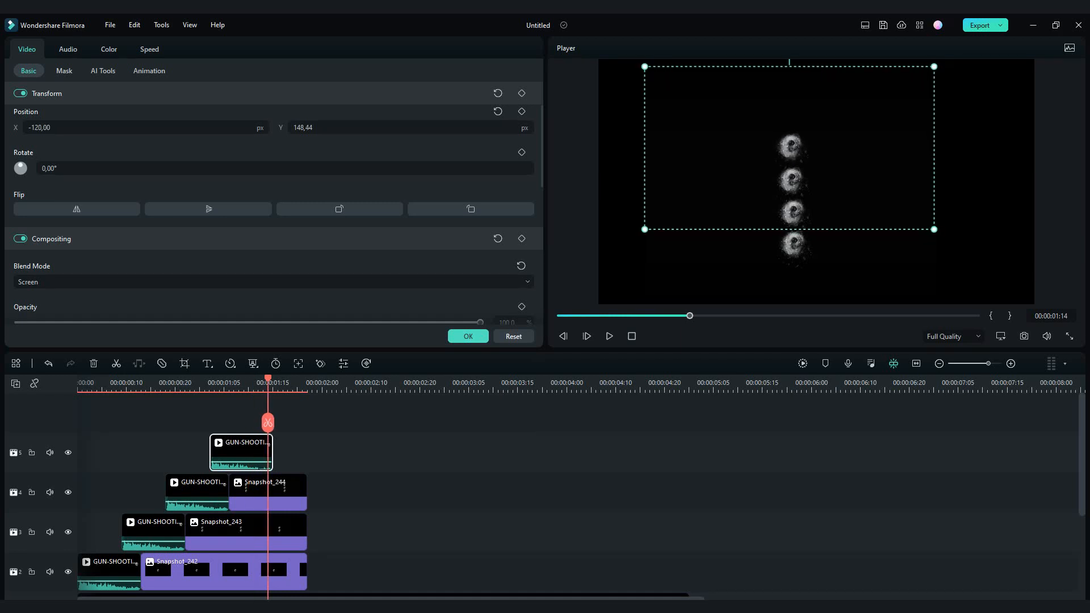
pyautogui.click(469, 336)
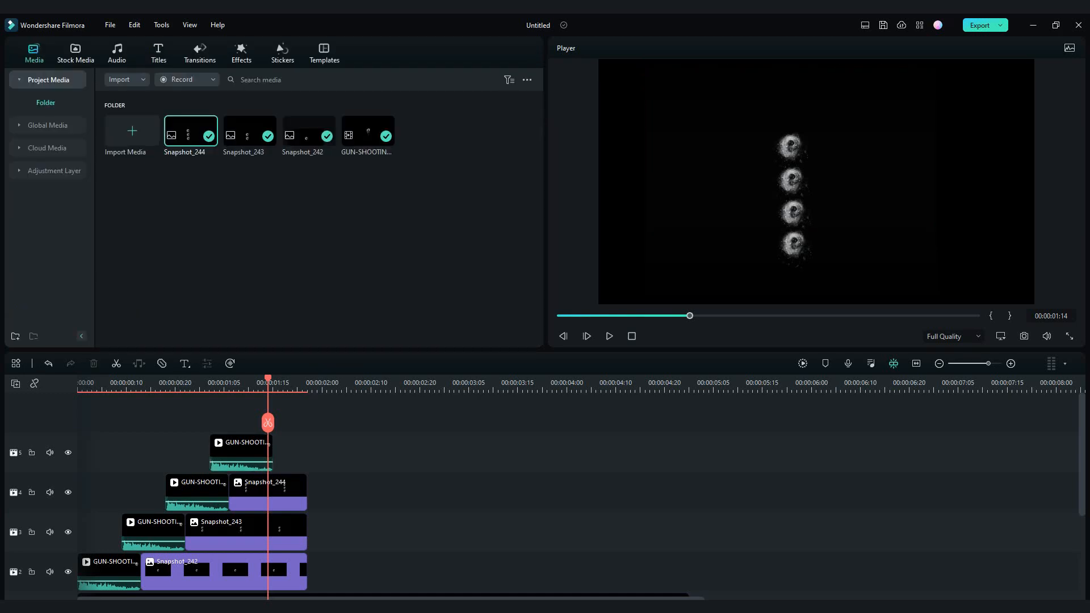
# - Place a snapshot of the four-hole frame after the fourth gunshot clip, trimmed to end with the other stills
pyautogui.click(1025, 337)
pyautogui.click(603, 324)
pyautogui.moveTo(191, 131); pyautogui.dragTo(276, 452)
pyautogui.moveTo(884, 447); pyautogui.dragTo(307, 461)
# - Select all four snapshot stills and extend them together to end at 00:00:02:15
pyautogui.scroll(-2, 332, 511)
pyautogui.moveTo(332, 520); pyautogui.dragTo(293, 407)
pyautogui.moveTo(307, 474); pyautogui.dragTo(404, 474)
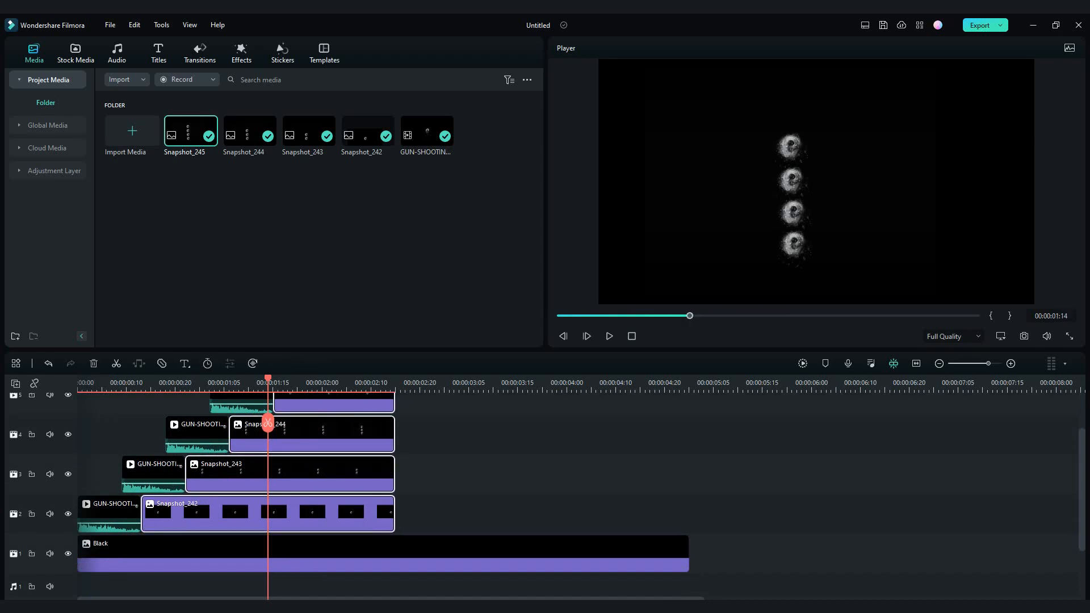
pyautogui.scroll(2, 268, 423)
# - Paste a fifth gunshot clip and place it on a new track above the fourth, starting at 00:00:01:12
pyautogui.moveTo(268, 380); pyautogui.dragTo(419, 381)
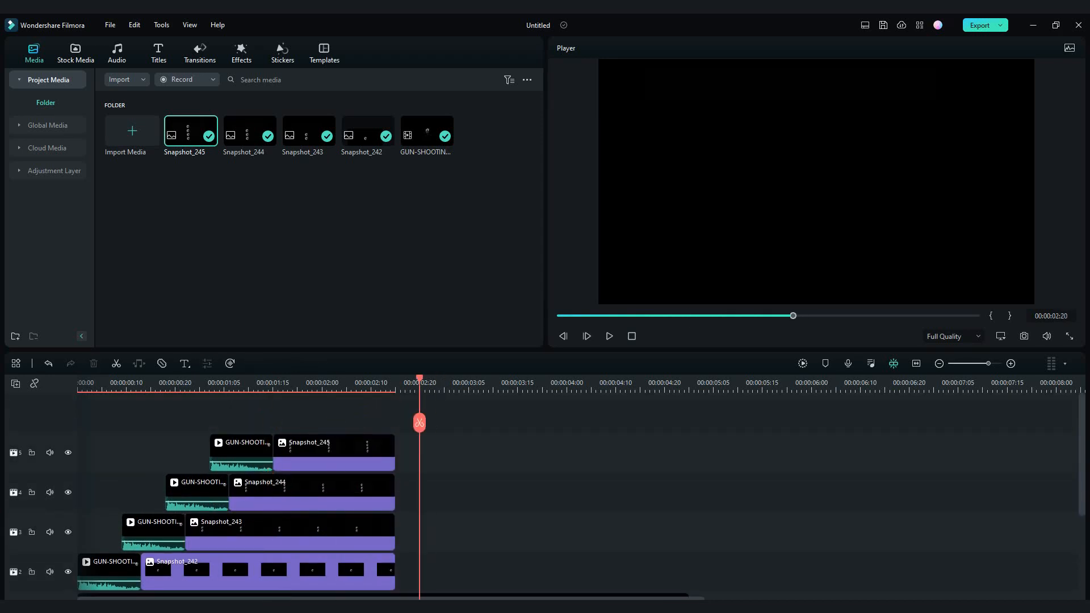
pyautogui.hotkey('ctrl', 'v')
pyautogui.moveTo(444, 575); pyautogui.dragTo(290, 453)
pyautogui.click(254, 454)
# - Set the fifth gunshot clip to Screen blend mode and position its hole above the fourth, at X -125 and Y 293.44 px
pyautogui.doubleClick(290, 453)
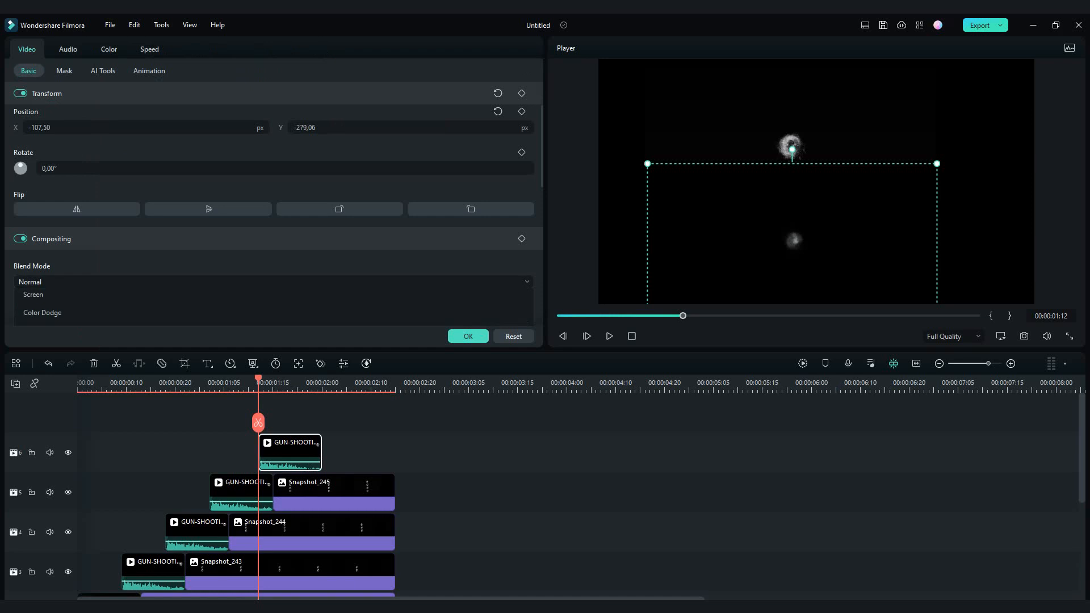
pyautogui.click(273, 282)
pyautogui.click(249, 421)
pyautogui.moveTo(794, 243); pyautogui.dragTo(790, 112)
pyautogui.press('space')
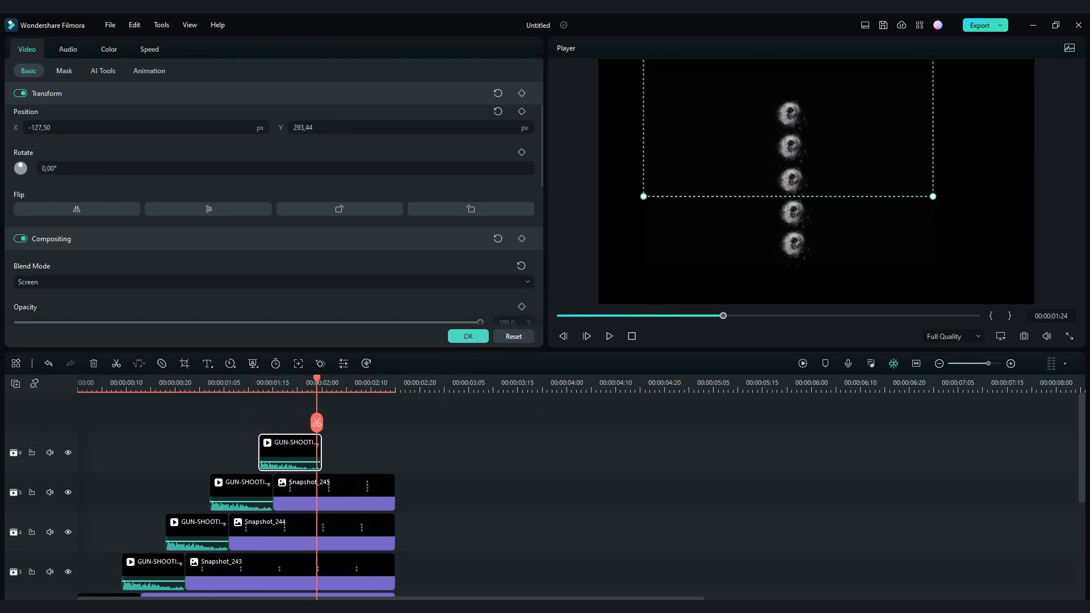
pyautogui.press('Right')
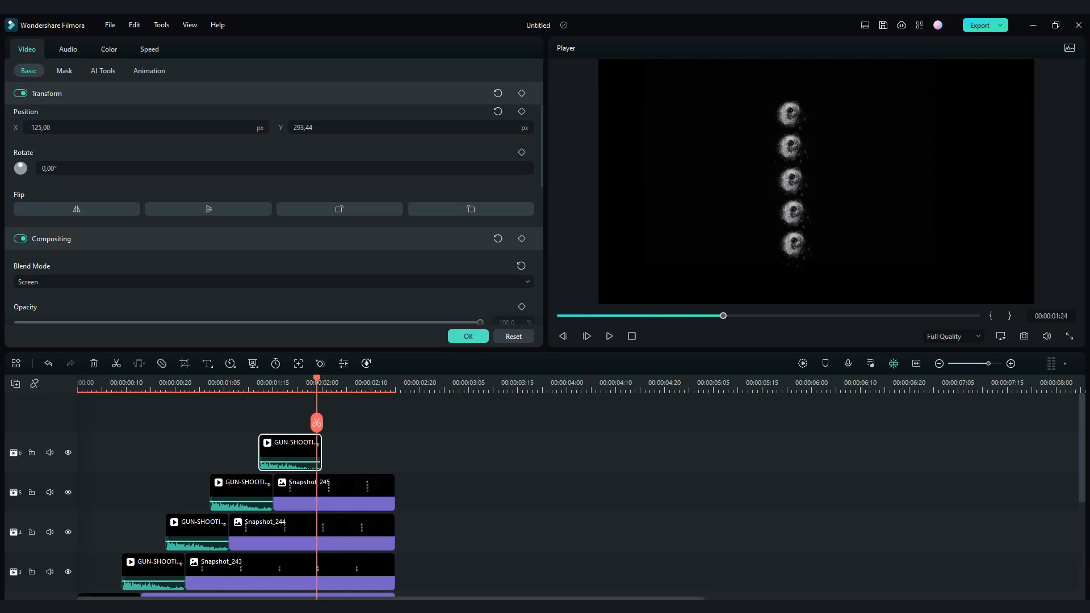
pyautogui.click(468, 336)
# - Place a snapshot of the five-hole frame after the fifth gunshot clip, trimmed to end at 00:00:02:15
pyautogui.click(1025, 336)
pyautogui.click(602, 325)
pyautogui.moveTo(189, 131); pyautogui.dragTo(325, 453)
pyautogui.moveTo(933, 453); pyautogui.dragTo(394, 453)
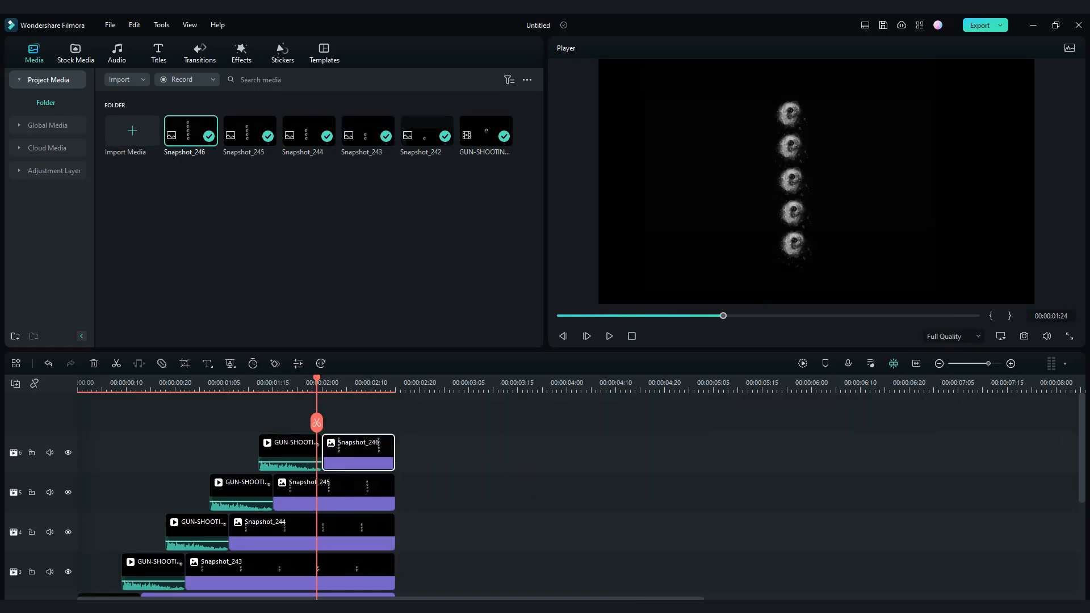
# - Paste a sixth gunshot clip and place it on a new track above the fifth, starting at about 00:00:01:21
pyautogui.click(410, 384)
pyautogui.rightClick(442, 445)
pyautogui.click(465, 136)
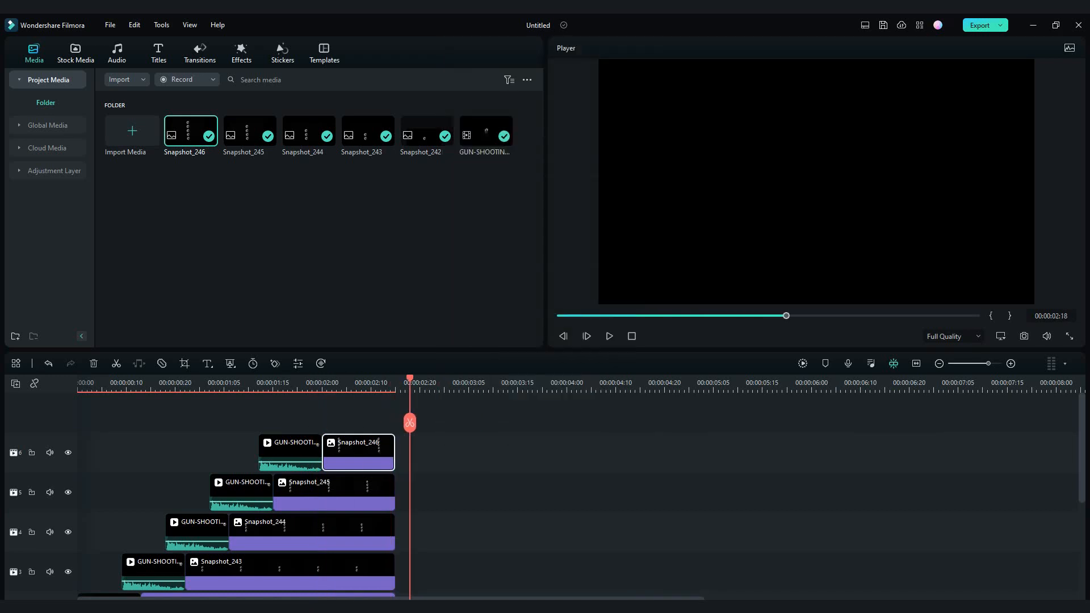
pyautogui.moveTo(441, 574); pyautogui.dragTo(334, 414)
pyautogui.moveTo(304, 384)
pyautogui.mouseDown()
pyautogui.moveTo(292, 384)
pyautogui.moveTo(303, 384)
pyautogui.mouseUp()
# - Set the sixth gunshot clip to Screen blend mode and position its hole beside the top hole, at X 0 and Y 298.44 px
pyautogui.doubleClick(334, 452)
pyautogui.moveTo(794, 244); pyautogui.dragTo(820, 129)
pyautogui.moveTo(303, 384); pyautogui.dragTo(356, 384)
pyautogui.moveTo(818, 121); pyautogui.dragTo(818, 113)
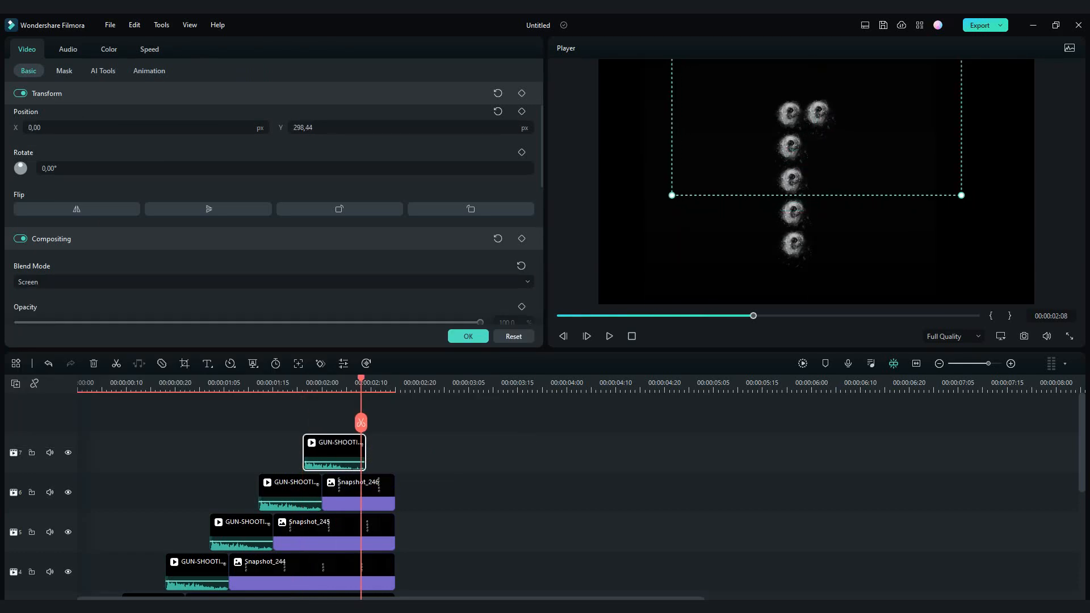
pyautogui.click(469, 336)
# - Place a snapshot of the six-hole frame after the sixth gunshot clip, trimmed to end at 00:00:02:15
pyautogui.click(1025, 336)
pyautogui.click(603, 325)
pyautogui.moveTo(191, 131); pyautogui.dragTo(369, 453)
pyautogui.moveTo(977, 453); pyautogui.dragTo(395, 453)
# - Select all six snapshot stills and extend them together to end at about 00:00:02:24
pyautogui.scroll(-2, 409, 500)
pyautogui.scroll(2, 409, 500)
pyautogui.moveTo(420, 407); pyautogui.dragTo(387, 579)
pyautogui.moveTo(395, 577); pyautogui.dragTo(439, 577)
pyautogui.scroll(-1, 409, 500)
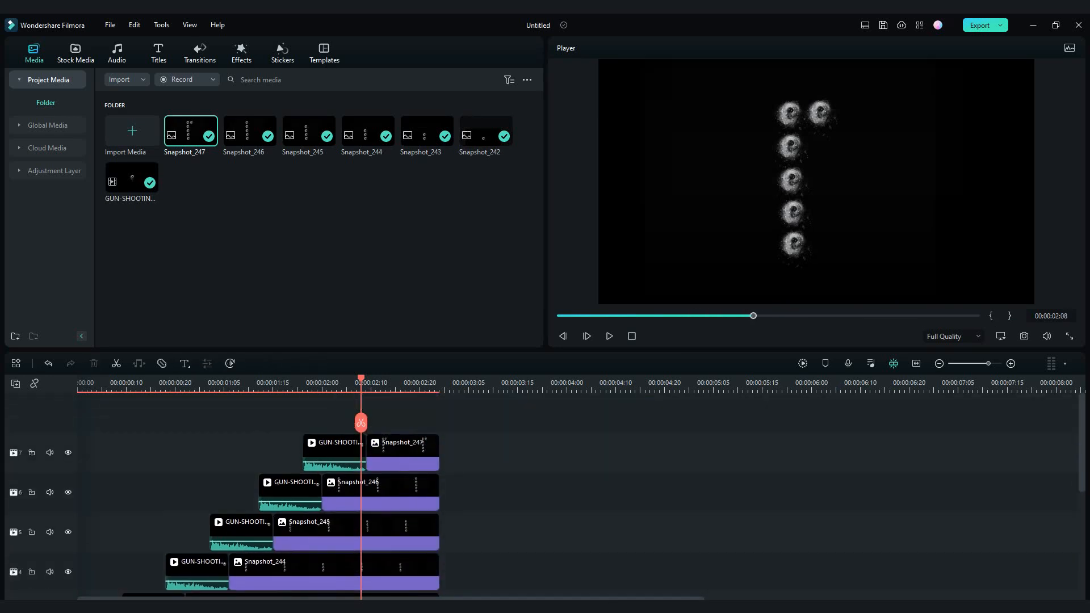
# - Paste a seventh gunshot clip and place it on a new track above the sixth, starting at about 00:00:02:06
pyautogui.click(455, 384)
pyautogui.hotkey('ctrl', 'v')
pyautogui.scroll(-4, 483, 499)
pyautogui.moveTo(500, 501); pyautogui.dragTo(390, 419)
pyautogui.moveTo(348, 384); pyautogui.dragTo(351, 384)
pyautogui.moveTo(373, 444); pyautogui.dragTo(383, 444)
# - Set the seventh gunshot clip to Screen blend mode and position its hole as the third in the top row
pyautogui.moveTo(352, 384); pyautogui.dragTo(410, 384)
pyautogui.doubleClick(383, 449)
pyautogui.click(273, 282)
pyautogui.click(40, 386)
pyautogui.moveTo(794, 244); pyautogui.dragTo(852, 112)
pyautogui.click(469, 337)
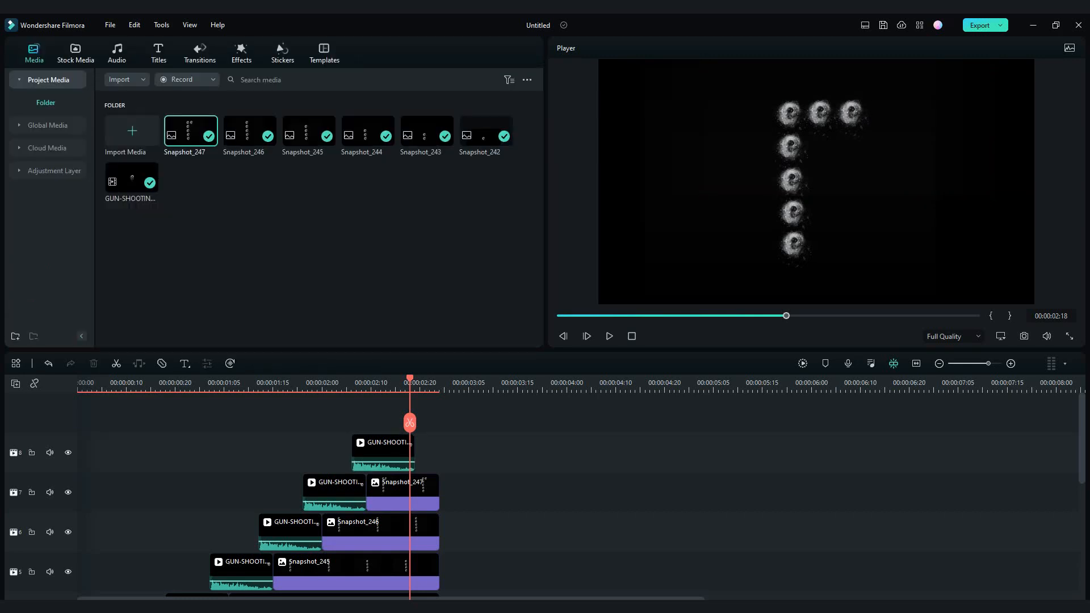
# - Place a snapshot of the seven-hole frame after the seventh gunshot clip, trimmed to end level with the other stills
pyautogui.click(1024, 336)
pyautogui.click(602, 324)
pyautogui.moveTo(190, 131); pyautogui.dragTo(420, 453)
pyautogui.moveTo(1026, 453); pyautogui.dragTo(439, 452)
# - Select all seven snapshot stills and extend them together to end at 00:00:04:09
pyautogui.moveTo(455, 413)
pyautogui.mouseDown()
pyautogui.moveTo(434, 473)
pyautogui.moveTo(430, 590)
pyautogui.moveTo(611, 573)
pyautogui.moveTo(568, 403)
pyautogui.moveTo(447, 415)
pyautogui.mouseUp()
pyautogui.scroll(3, 616, 540)
pyautogui.click(636, 511)
# - Paste an eighth gunshot clip and place it on a new track above the seventh, starting at 00:00:02:16
pyautogui.rightClick(674, 461)
pyautogui.click(699, 494)
pyautogui.click(405, 384)
pyautogui.press('Left')
pyautogui.moveTo(447, 453); pyautogui.dragTo(432, 453)
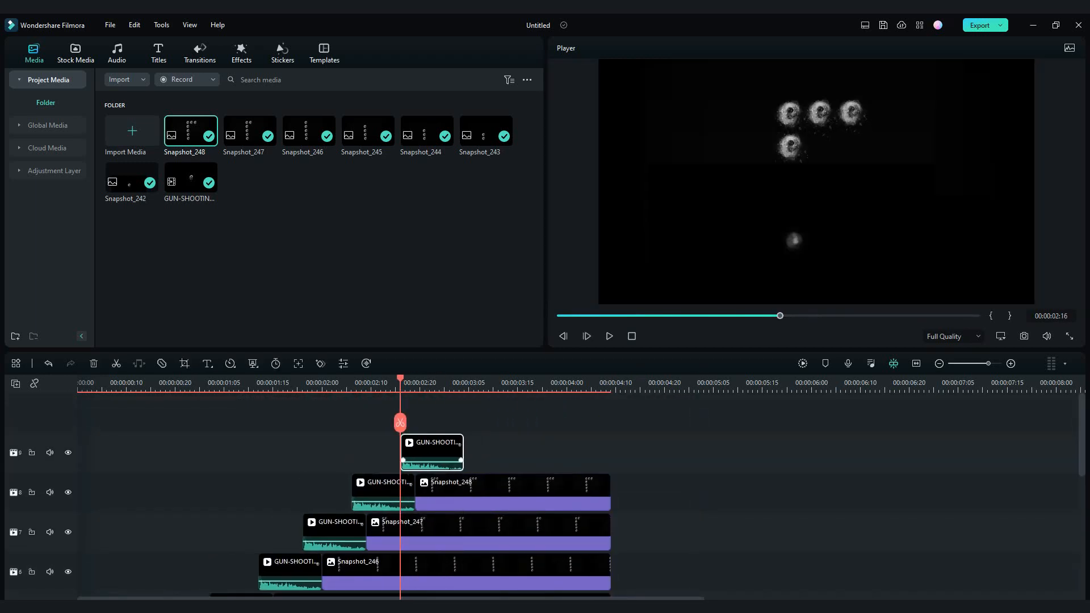
# - Set the eighth gunshot clip to Screen blend mode and position its hole beside the column's middle hole, at X 15 and Y 0 px
pyautogui.doubleClick(432, 453)
pyautogui.click(274, 282)
pyautogui.click(40, 362)
pyautogui.moveTo(794, 241); pyautogui.dragTo(828, 178)
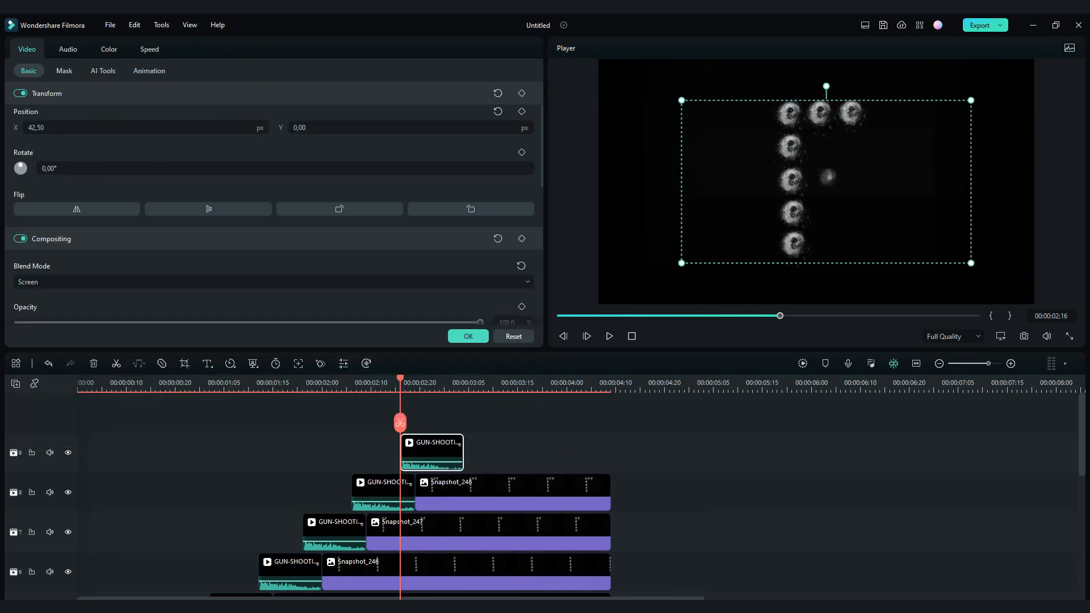
pyautogui.moveTo(401, 379); pyautogui.dragTo(459, 382)
pyautogui.moveTo(828, 180); pyautogui.dragTo(822, 180)
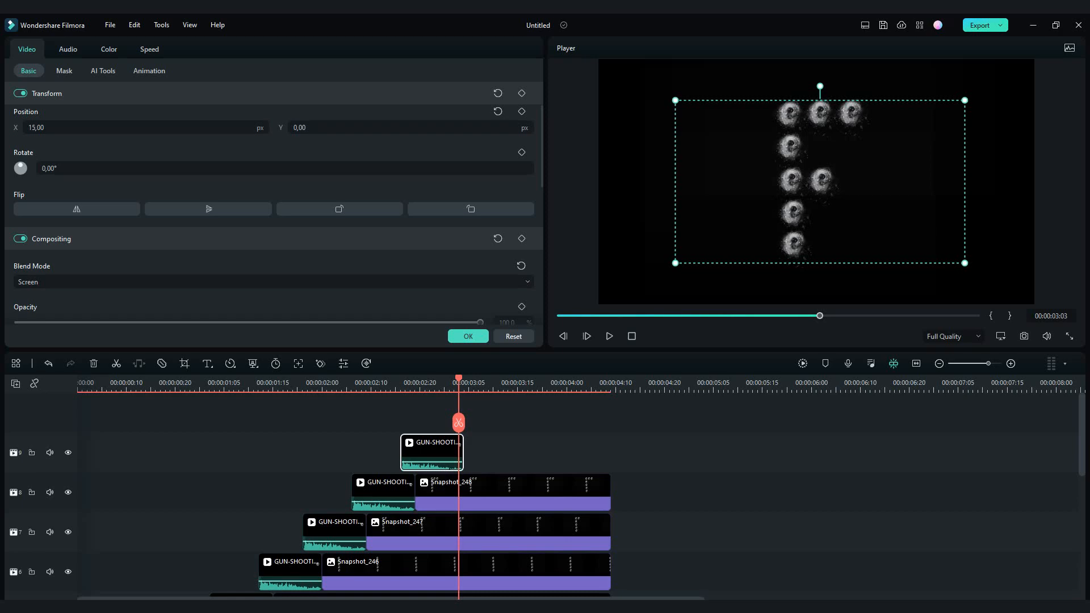
pyautogui.click(468, 336)
# - Place a snapshot of the eight-hole frame after the eighth gunshot clip, trimmed to end at 00:00:04:09
pyautogui.click(1024, 336)
pyautogui.click(602, 324)
pyautogui.moveTo(190, 131); pyautogui.dragTo(468, 453)
pyautogui.moveTo(1075, 453); pyautogui.dragTo(592, 459)
# - Paste a ninth gunshot clip and place it on a new track above the eighth, starting at about 00:00:03:01
pyautogui.click(625, 455)
pyautogui.press('Down')
pyautogui.press('Down')
pyautogui.press('Down')
pyautogui.press('Down')
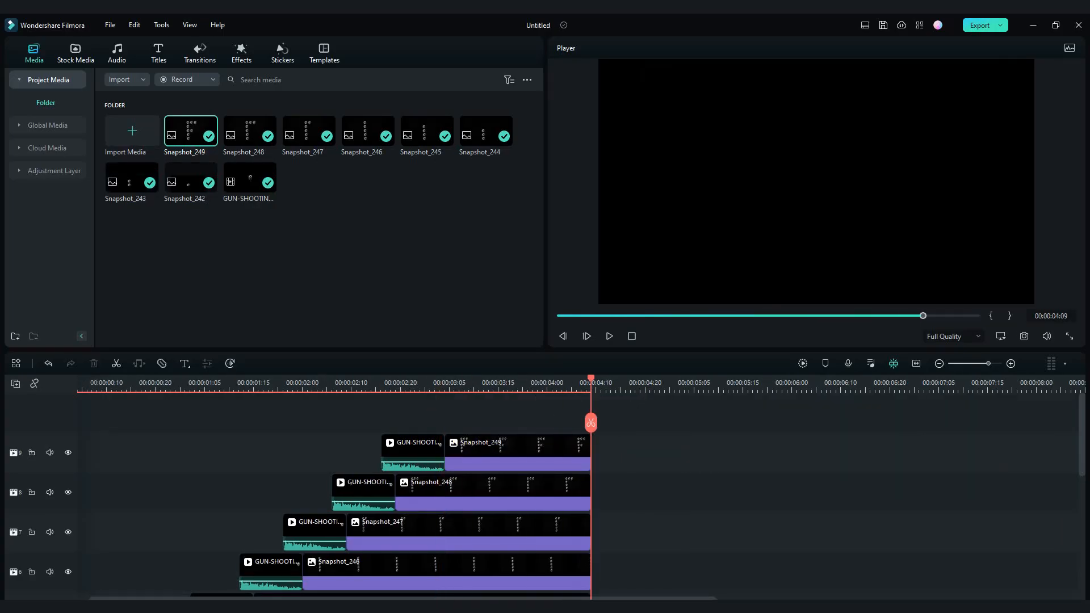
pyautogui.scroll(-3, 636, 511)
pyautogui.moveTo(636, 540); pyautogui.dragTo(474, 417)
pyautogui.scroll(1, 477, 426)
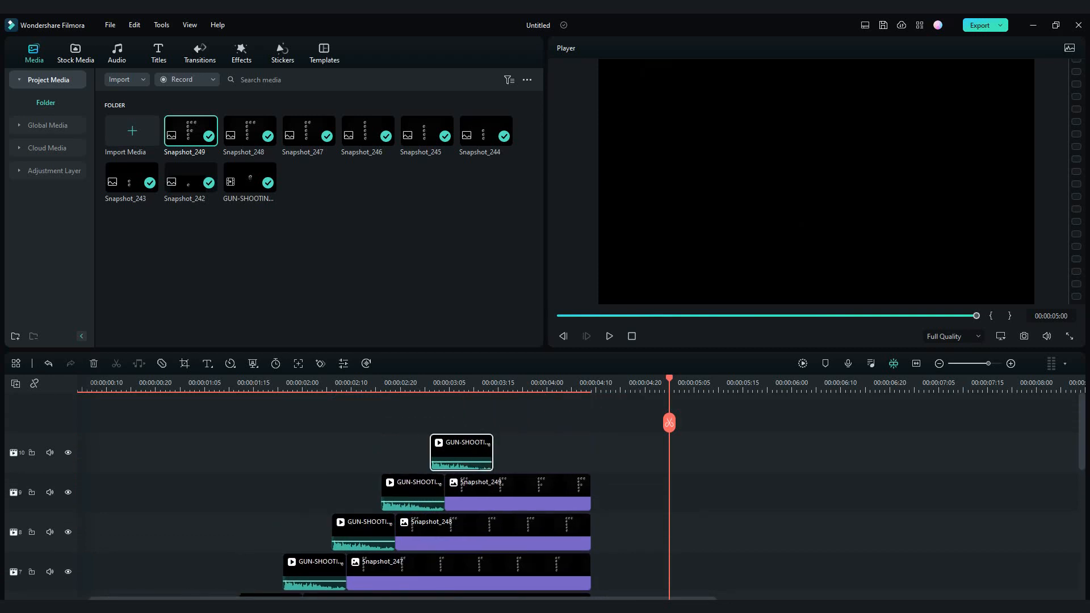
# - Set the ninth gunshot clip to Screen blend mode and position its hole as the third in the middle row
pyautogui.click(484, 384)
pyautogui.doubleClick(462, 451)
pyautogui.click(443, 282)
pyautogui.click(443, 416)
pyautogui.moveTo(795, 243); pyautogui.dragTo(850, 179)
pyautogui.click(670, 448)
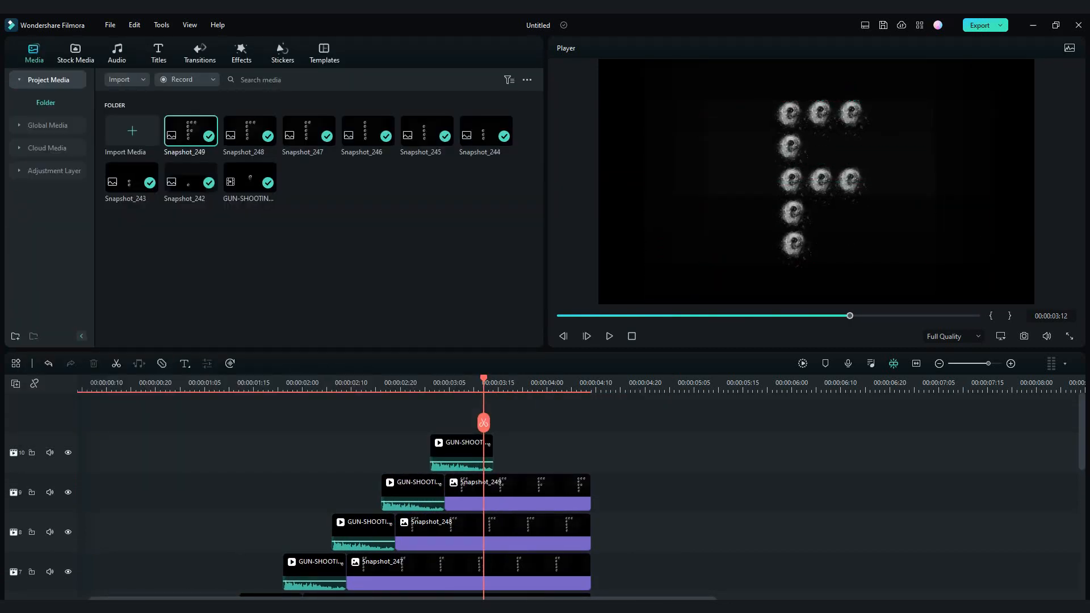
# - Place a snapshot of the nine-hole frame after the ninth gunshot clip, trimmed to end at 00:00:04:09
pyautogui.click(1024, 336)
pyautogui.click(603, 324)
pyautogui.moveTo(191, 131); pyautogui.dragTo(495, 453)
pyautogui.scroll(-2, 568, 453)
pyautogui.moveTo(645, 453); pyautogui.dragTo(366, 456)
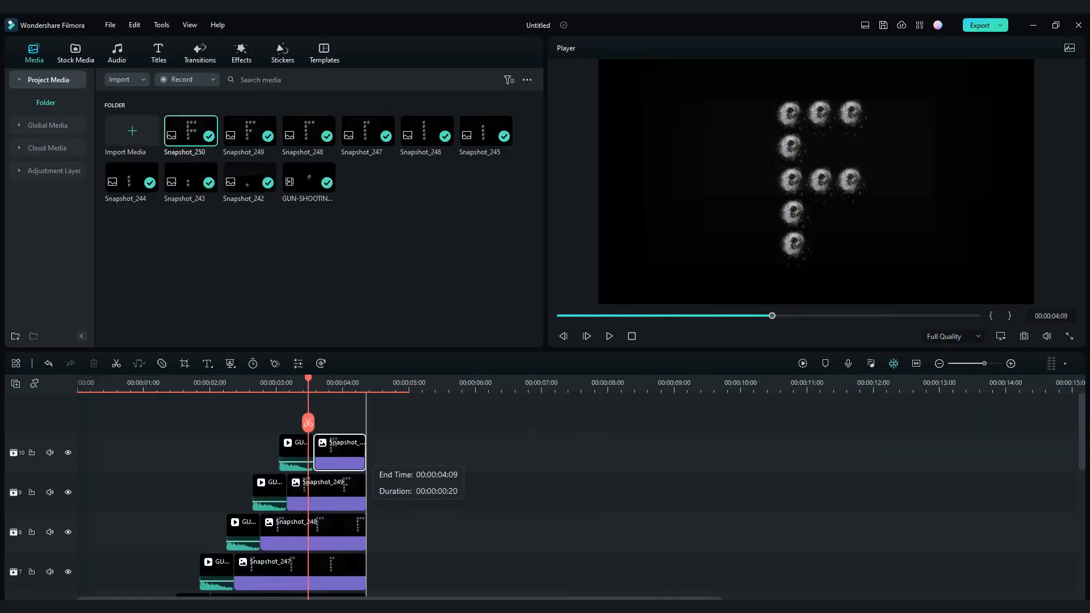
pyautogui.moveTo(191, 130); pyautogui.dragTo(375, 452)
# - Render the timeline preview and play the bullet-hole sequence from the beginning
pyautogui.scroll(-3, 375, 483)
pyautogui.click(803, 363)
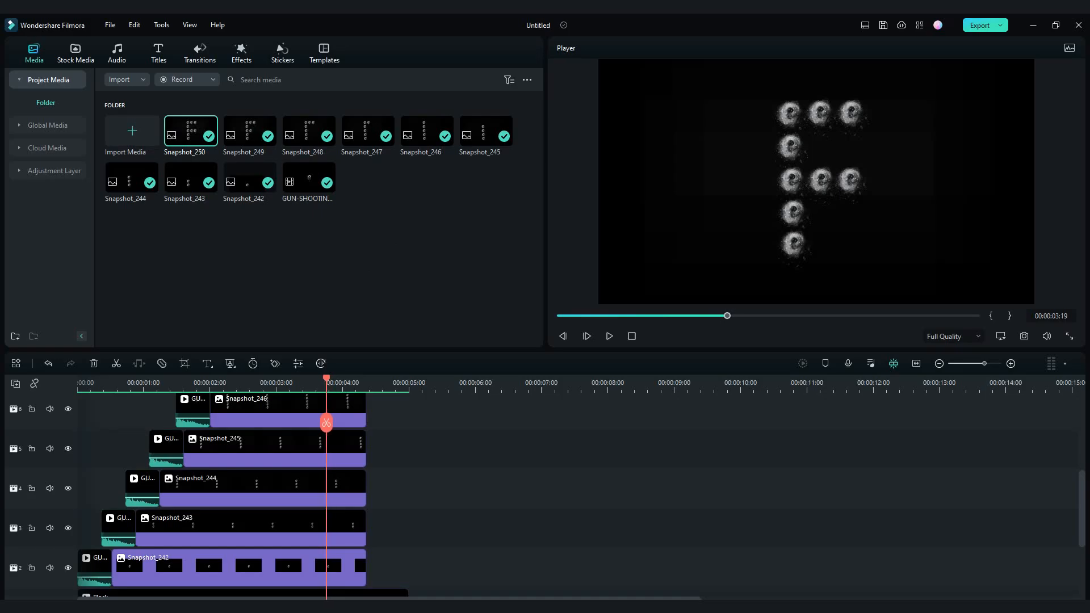
pyautogui.press('Home')
pyautogui.press('space')
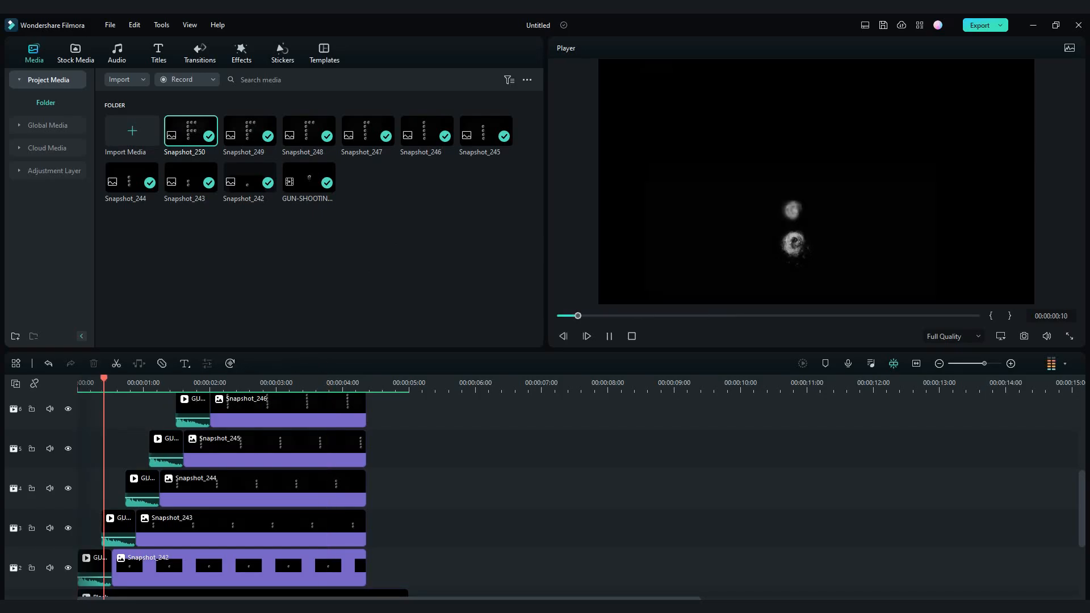